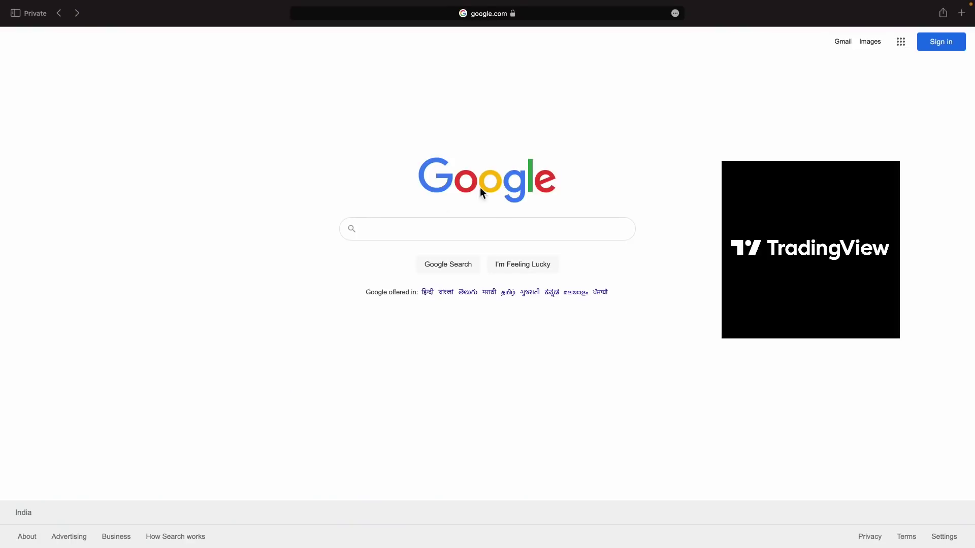
Search Google for 'tradingview' and open the TradingView website (in.tradingview.com) from the results.
click(418, 232)
text(trad)
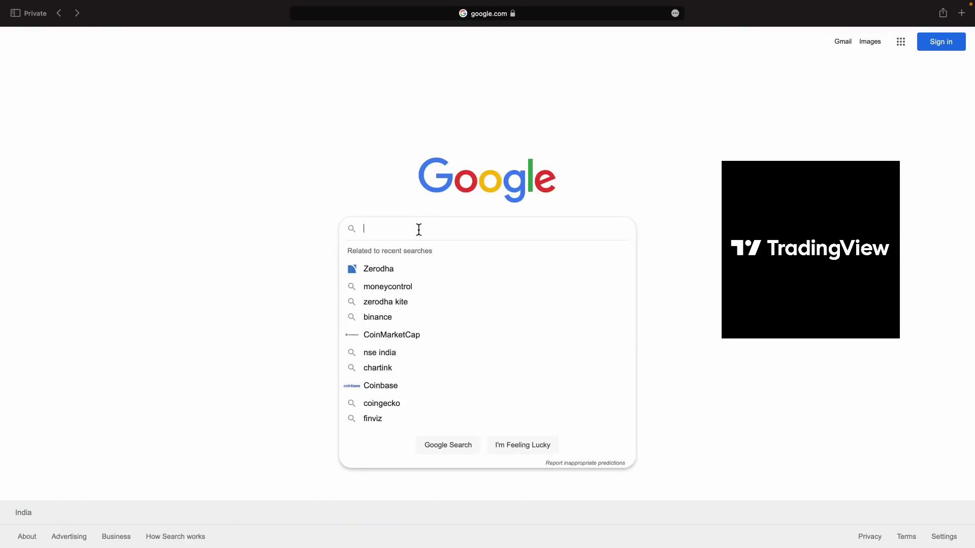
text(ingview)
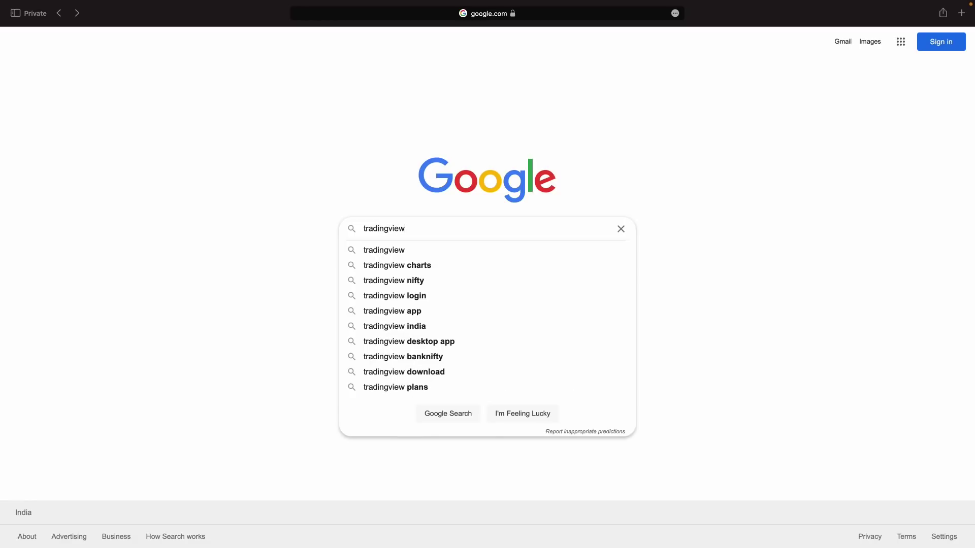
key(Return)
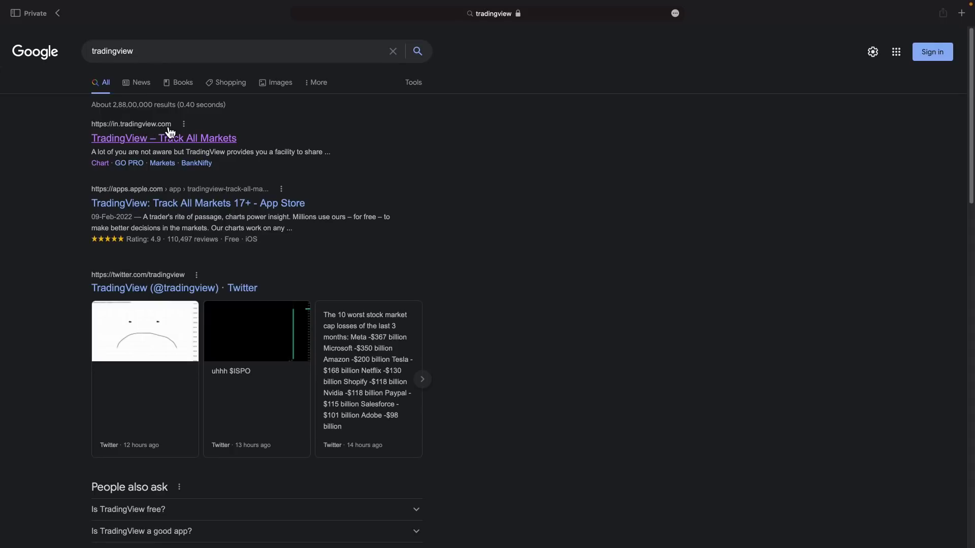
click(164, 142)
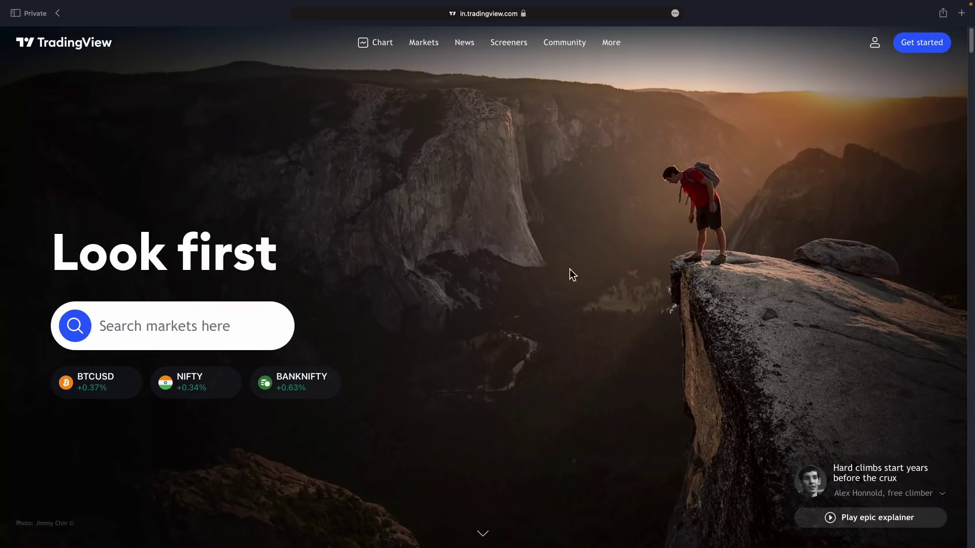
Open the plans page and scroll past Pro $14.95, Pro+ $29.95 and Premium $59.95 to the free Basic offer.
click(925, 51)
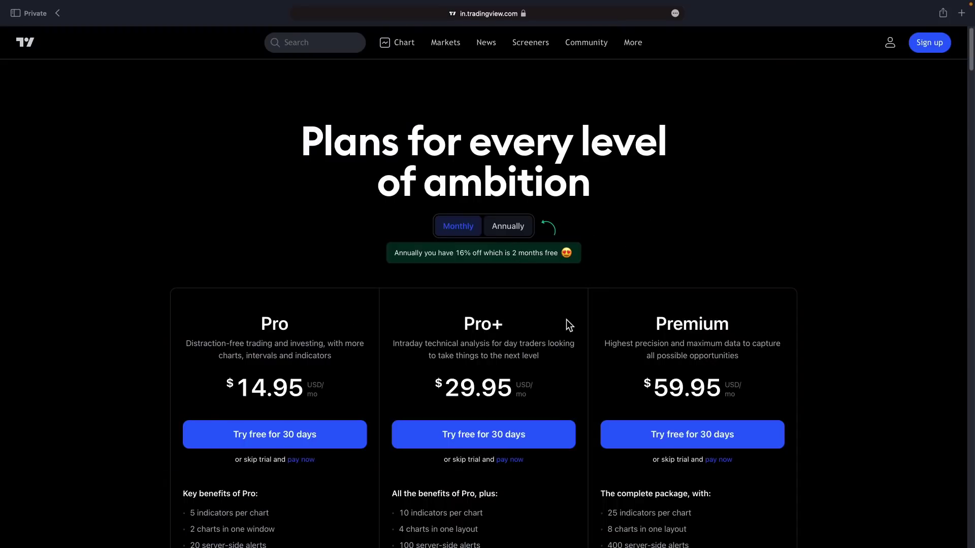
scroll(569, 325, down, 1)
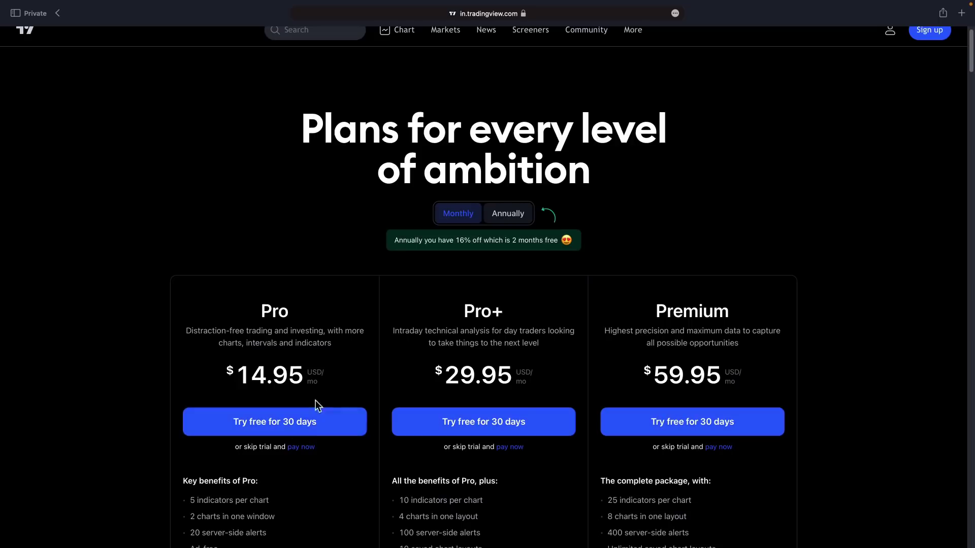
scroll(408, 320, down, 2)
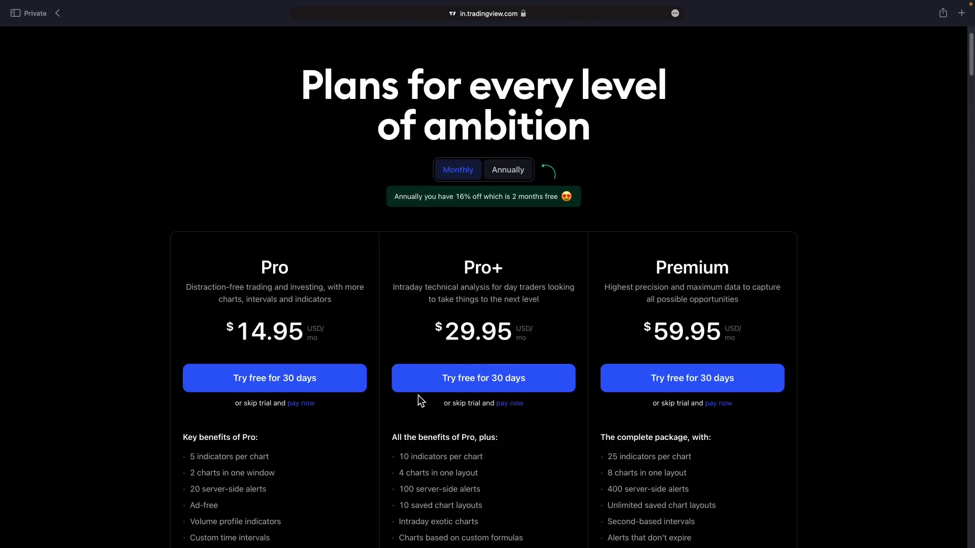
scroll(416, 395, down, 4)
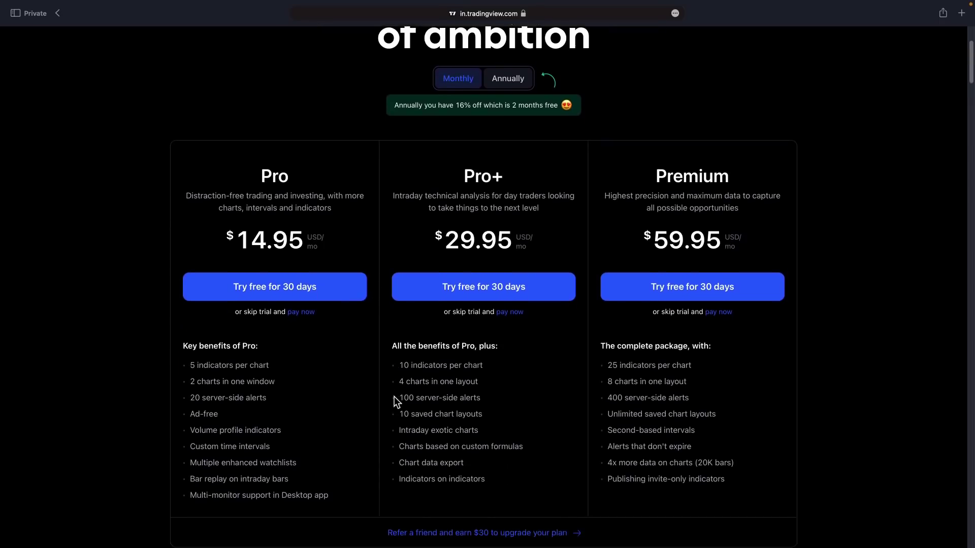
scroll(394, 397, down, 1)
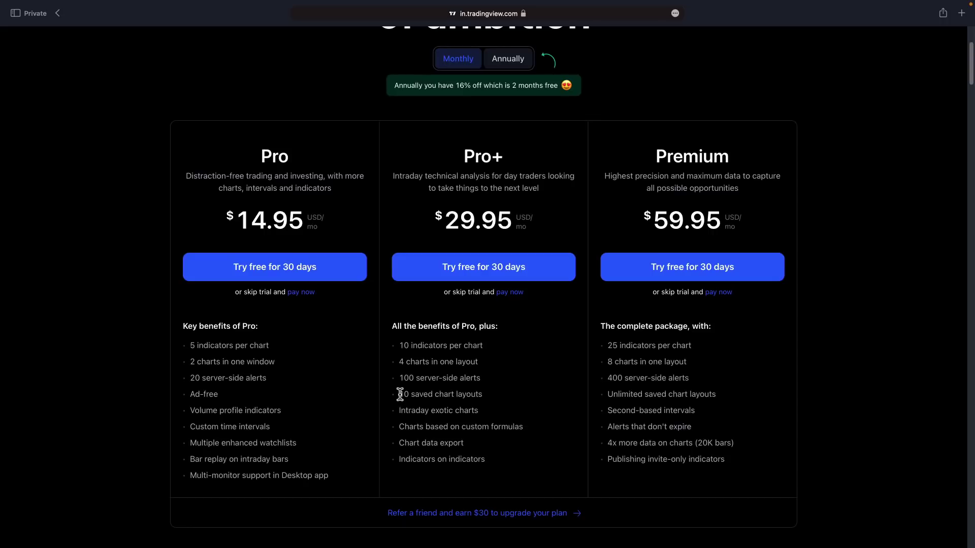
scroll(400, 394, down, 3)
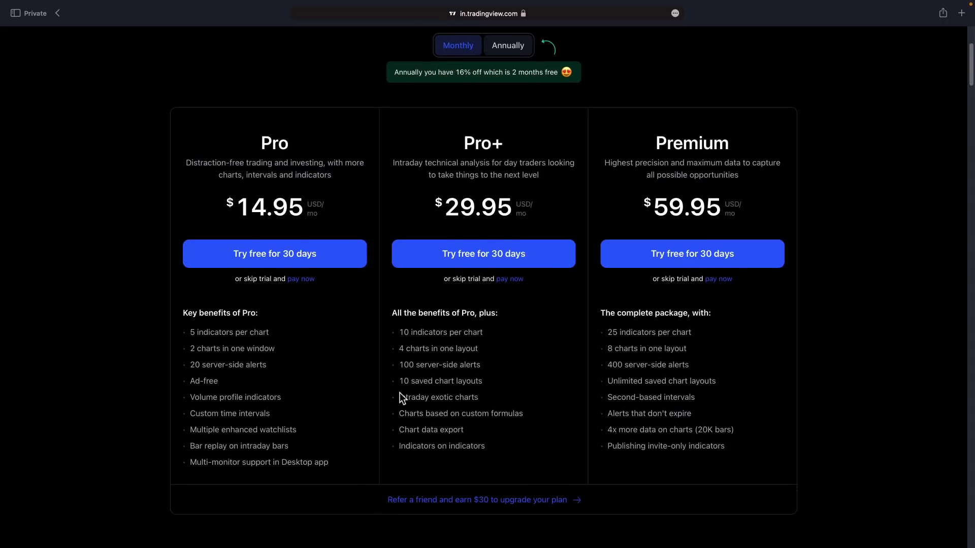
scroll(401, 395, down, 10)
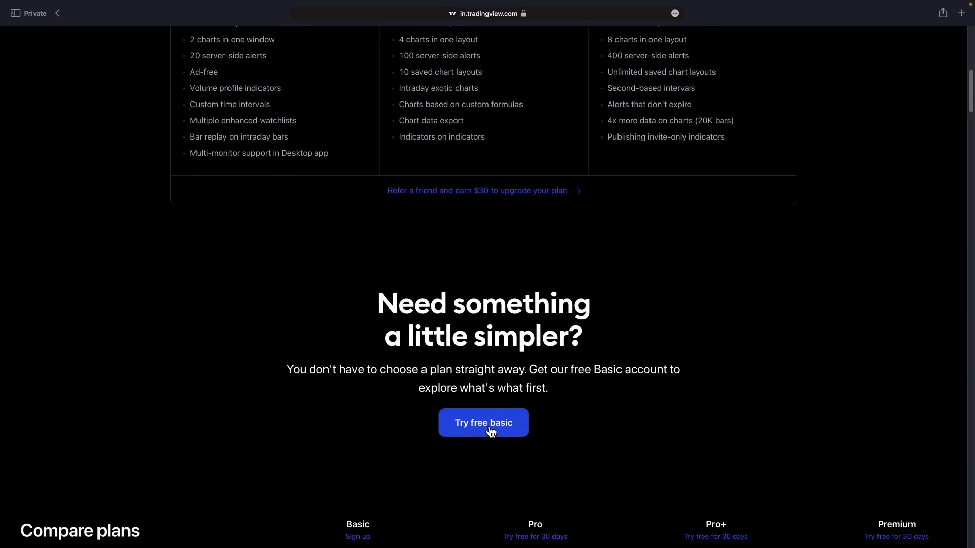
Start the free Basic sign-up and choose Yahoo as the registration method.
click(490, 431)
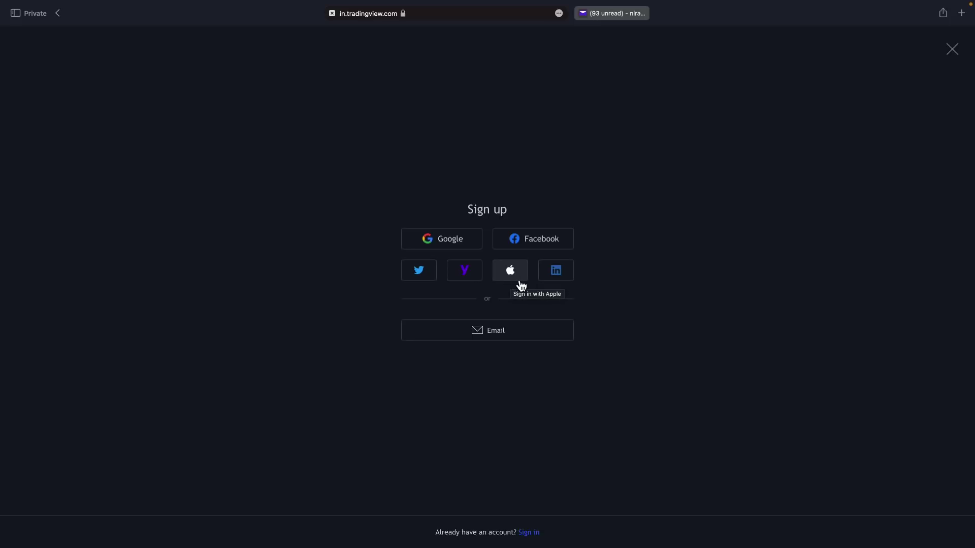
click(468, 283)
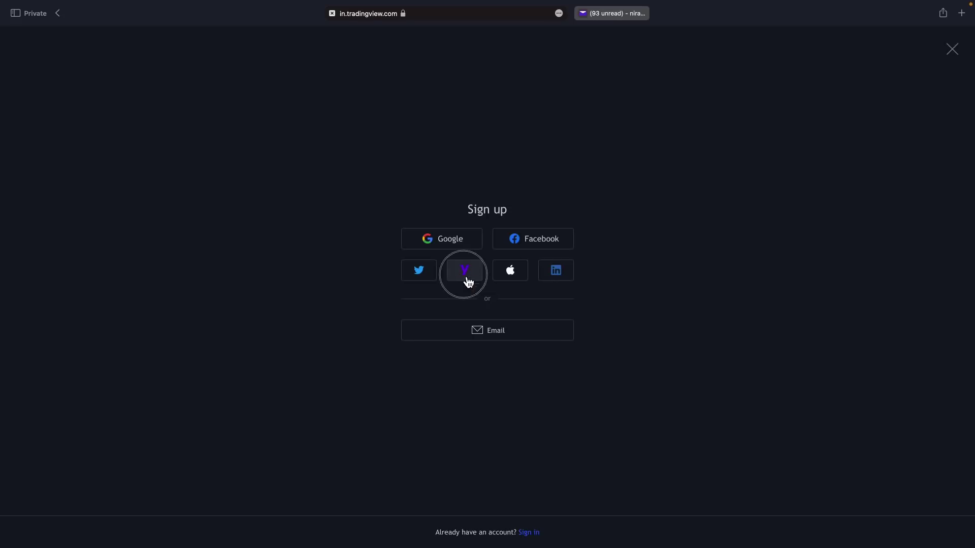
Sign in to Yahoo with the account password and agree to give TradingView access.
click(659, 238)
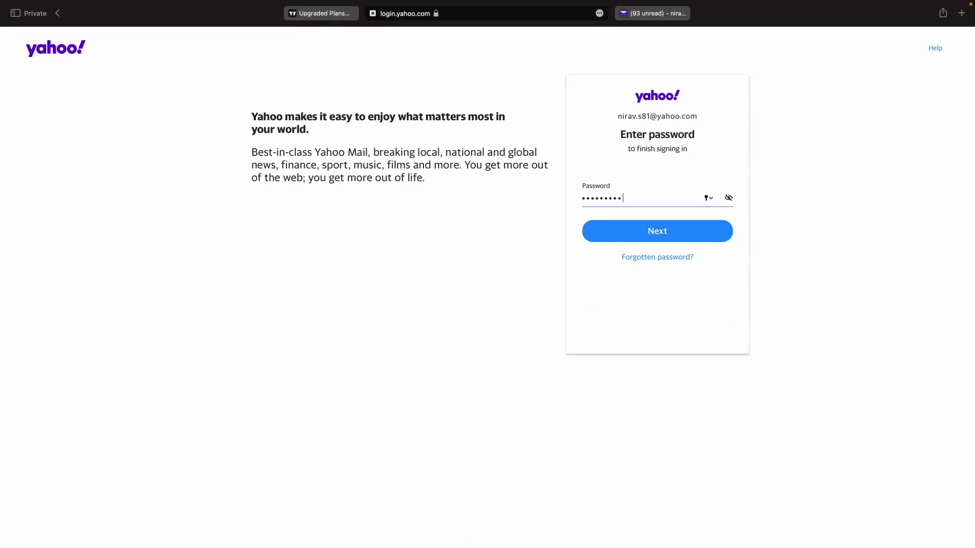
click(666, 239)
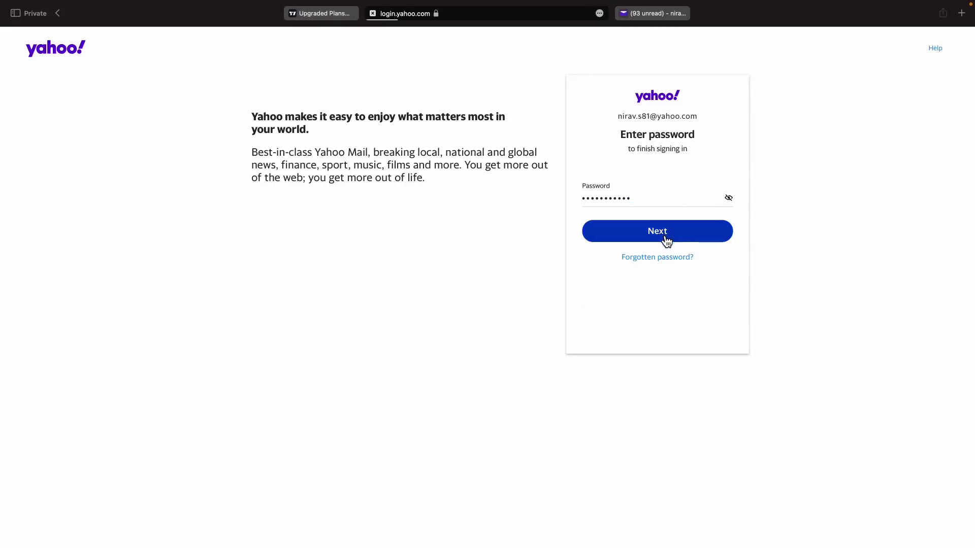
click(459, 253)
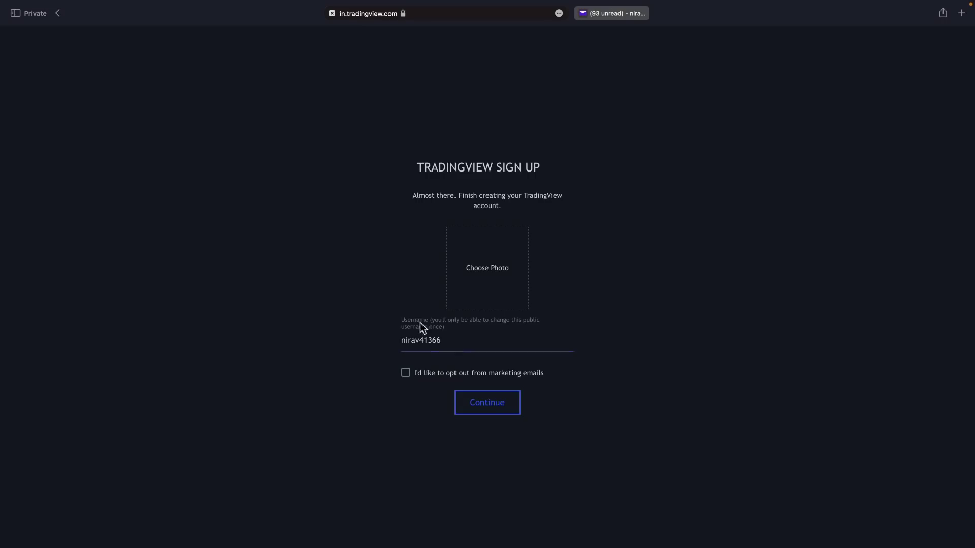
Opt out of marketing emails, complete the account, and return to the top of the trial plans page.
click(406, 375)
click(498, 410)
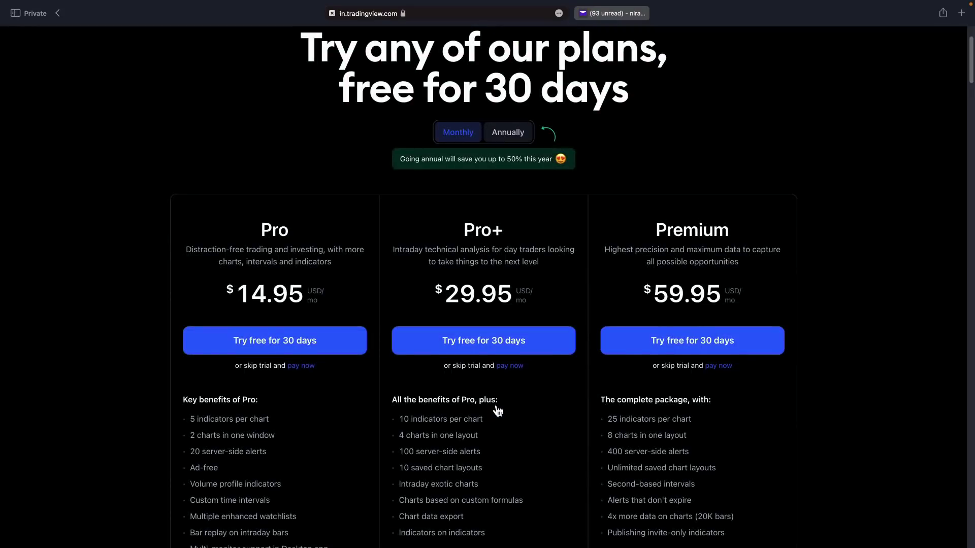
scroll(493, 375, up, 2)
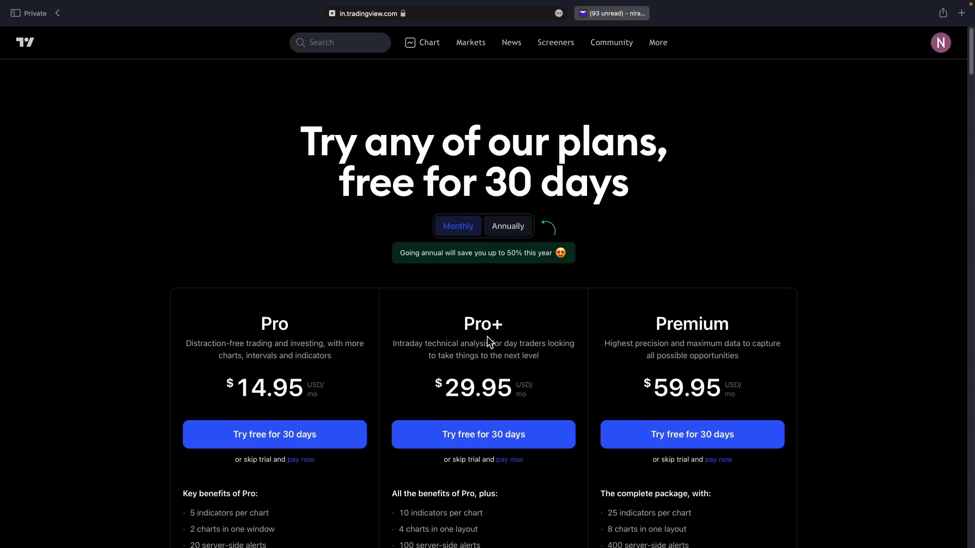
Open the Nifty 50 daily chart, compress its vertical price scale, and bring up the main menu.
click(430, 45)
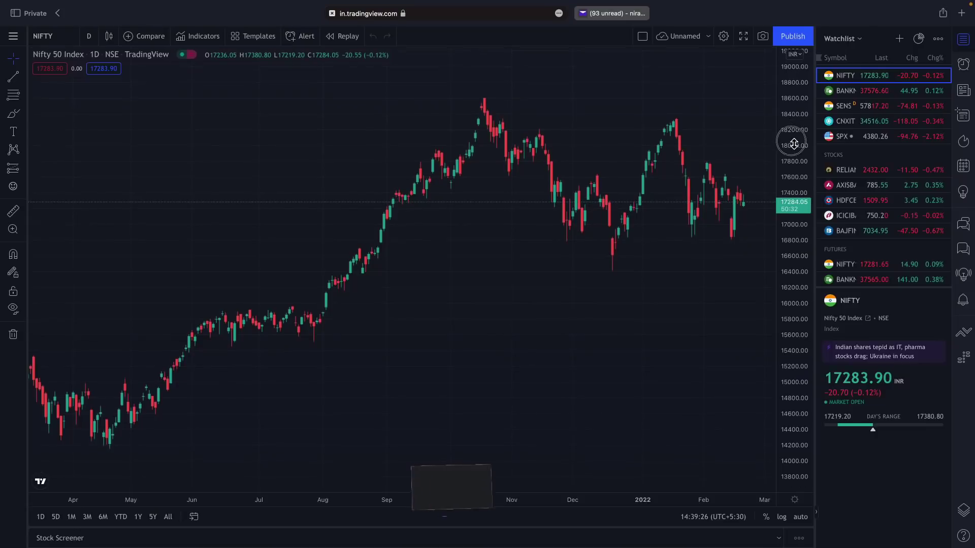
drag(785, 217, 787, 260)
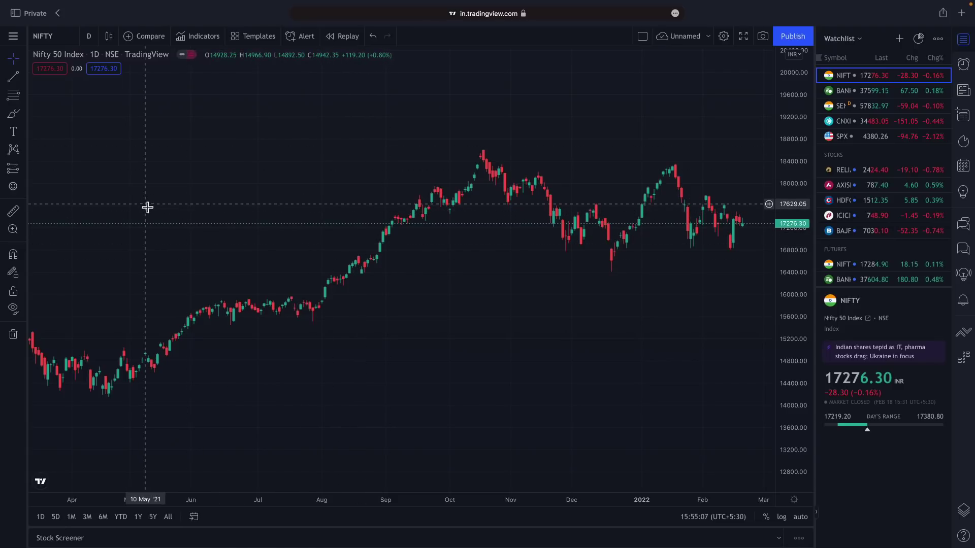
click(14, 38)
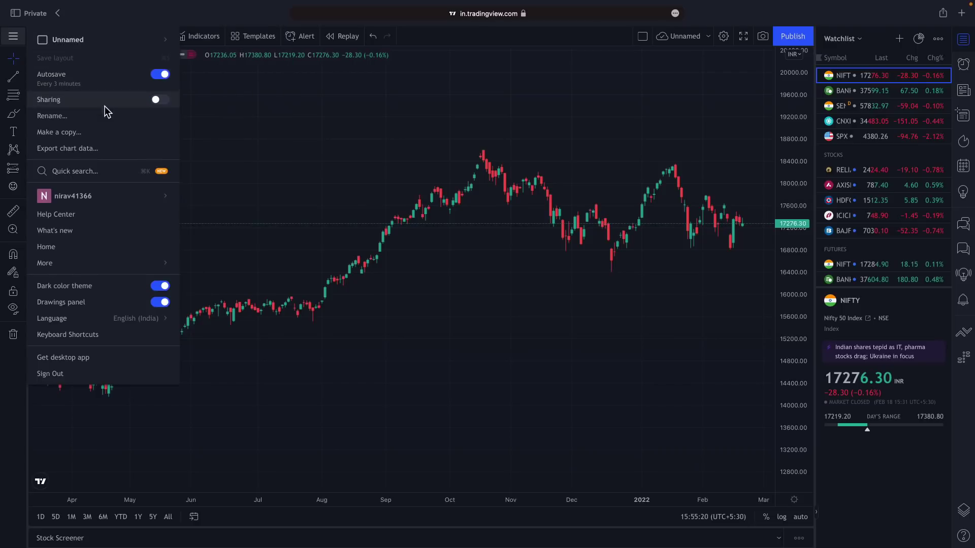
Turn off the dark colour theme and hide the watchlist and details panel.
click(161, 287)
click(359, 289)
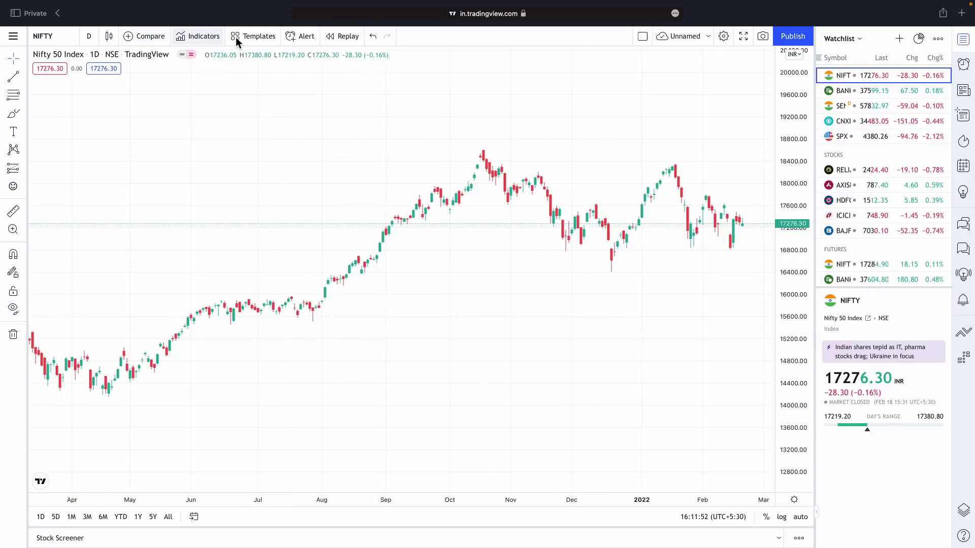
click(963, 42)
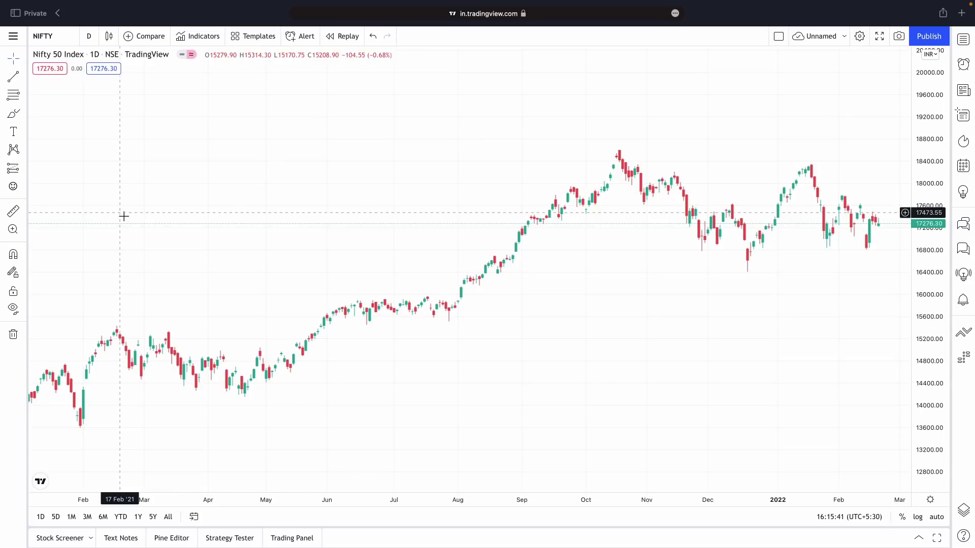
Load RELIANCE INDS, then switch the chart symbol to ITC LTD on NSE.
click(59, 39)
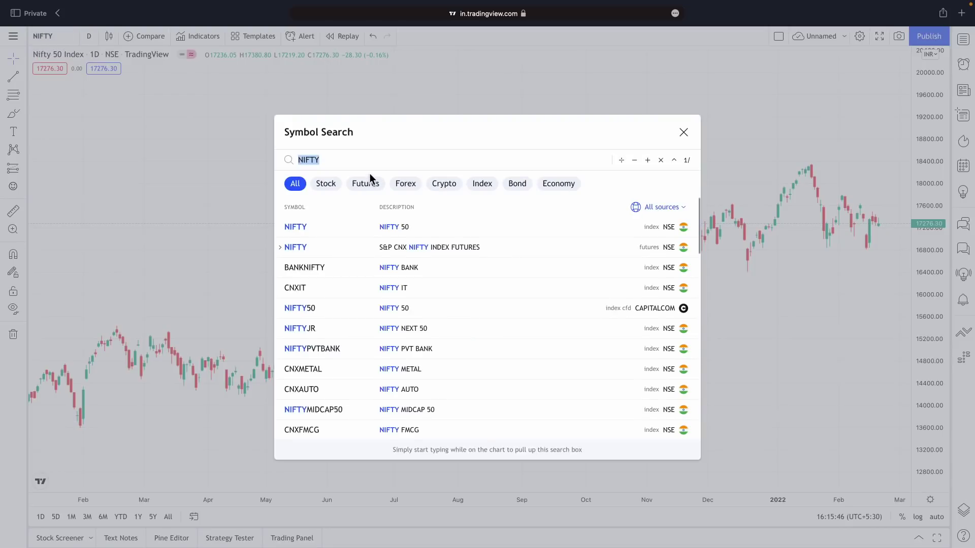
text(RELIANCE)
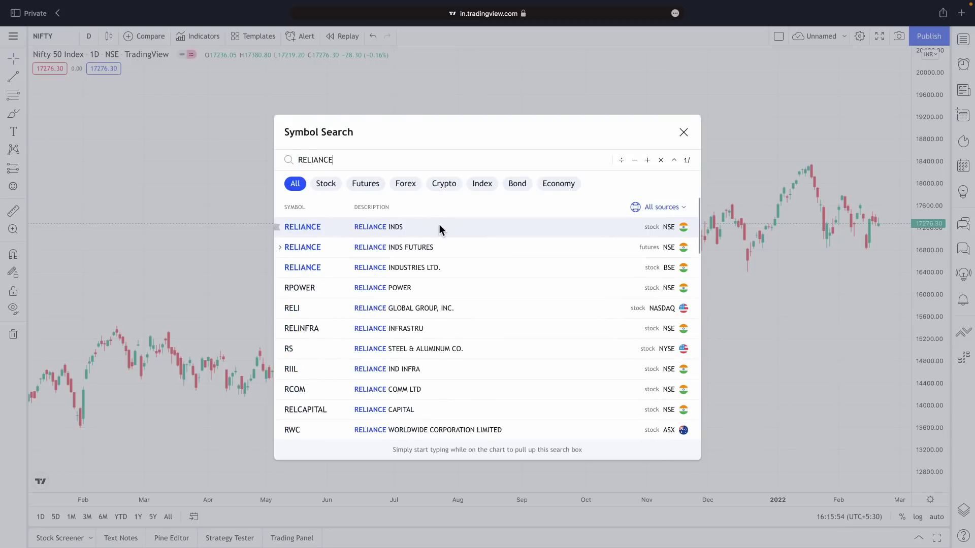
click(440, 228)
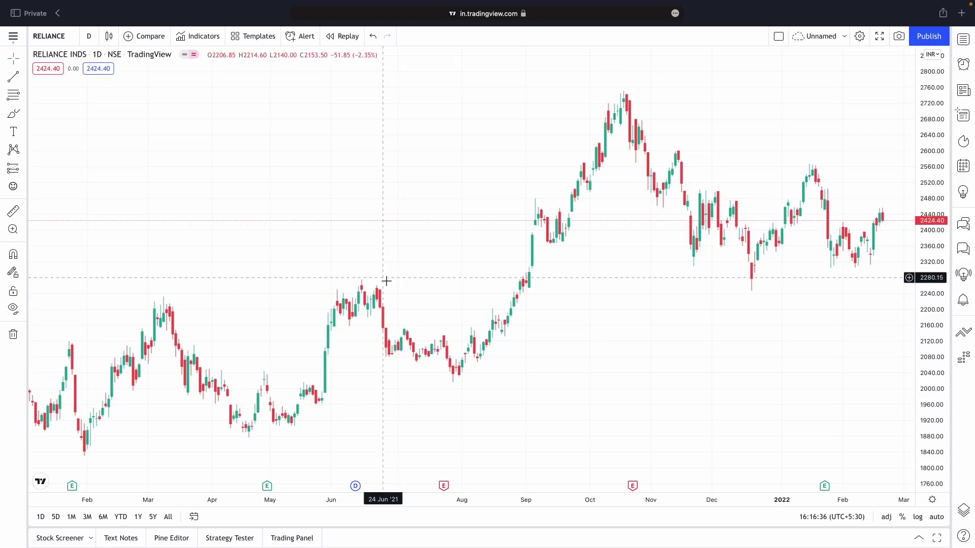
text(ITC)
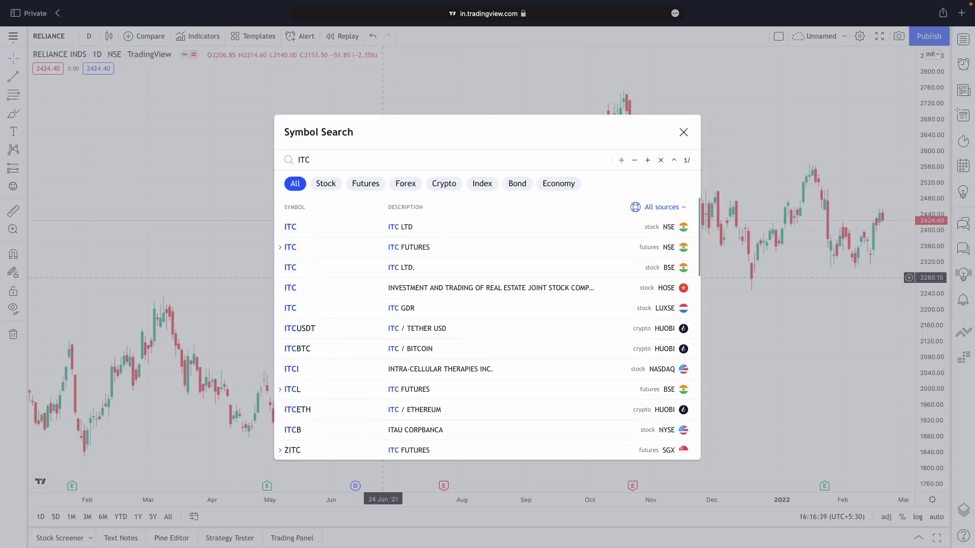
click(502, 227)
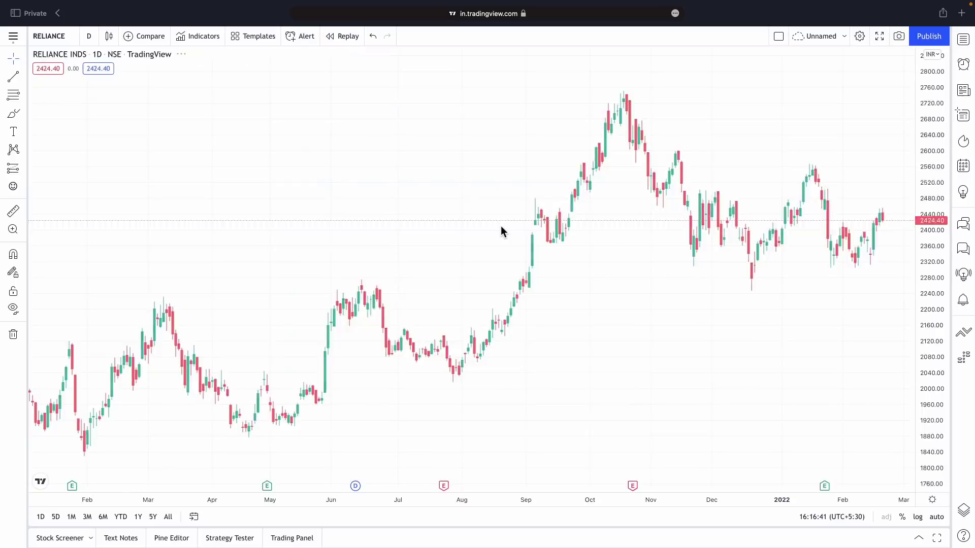
Attempt a custom 10-minute interval, then dismiss the upgrade offer, keeping ITC on 1D.
click(89, 37)
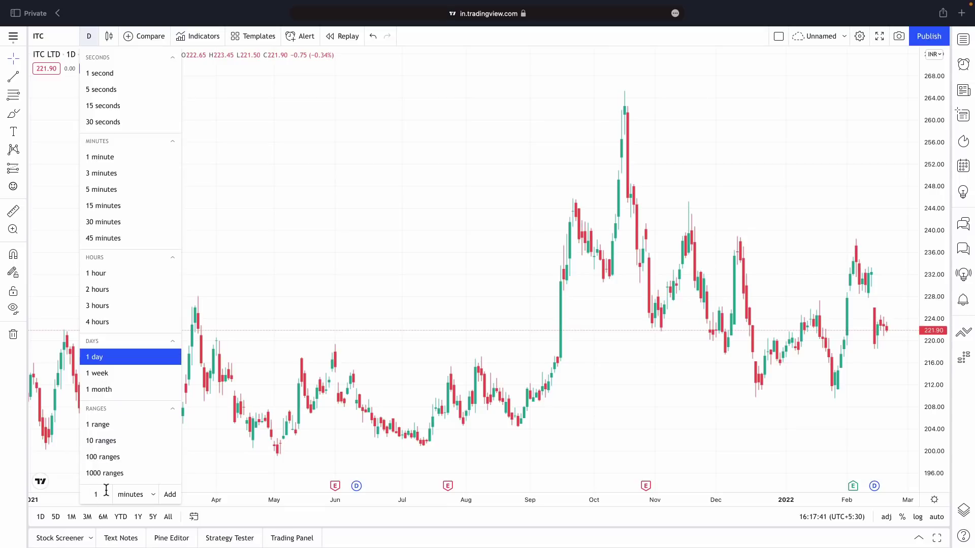
text(0)
click(171, 499)
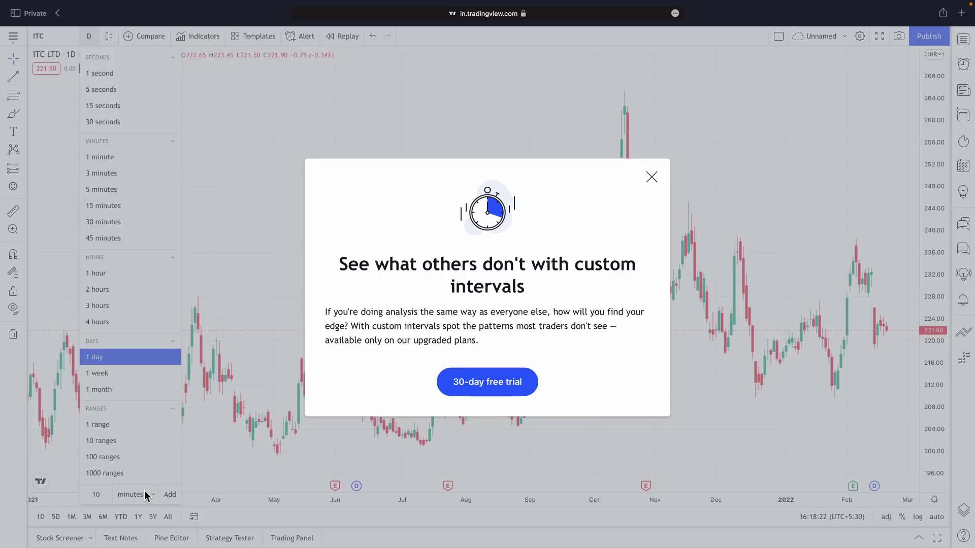
key(Escape)
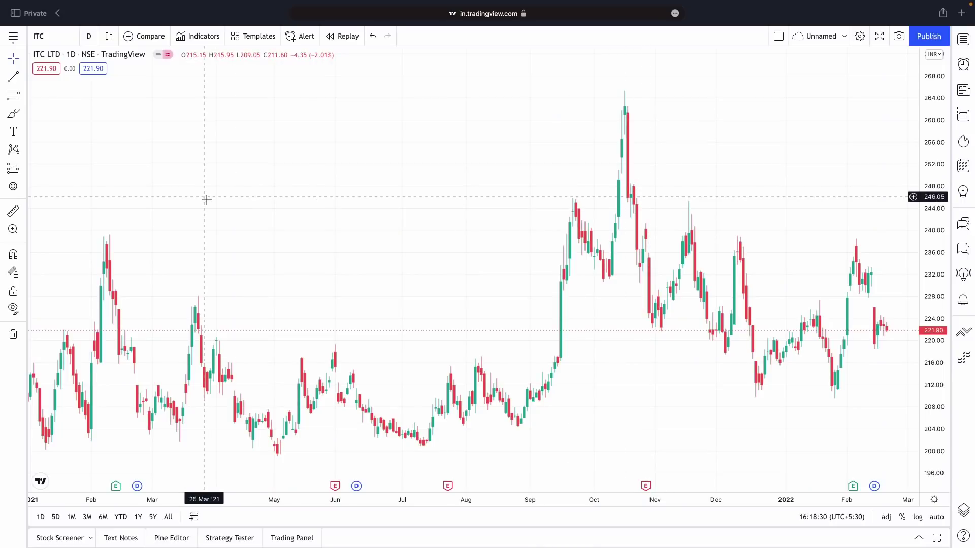
click(109, 38)
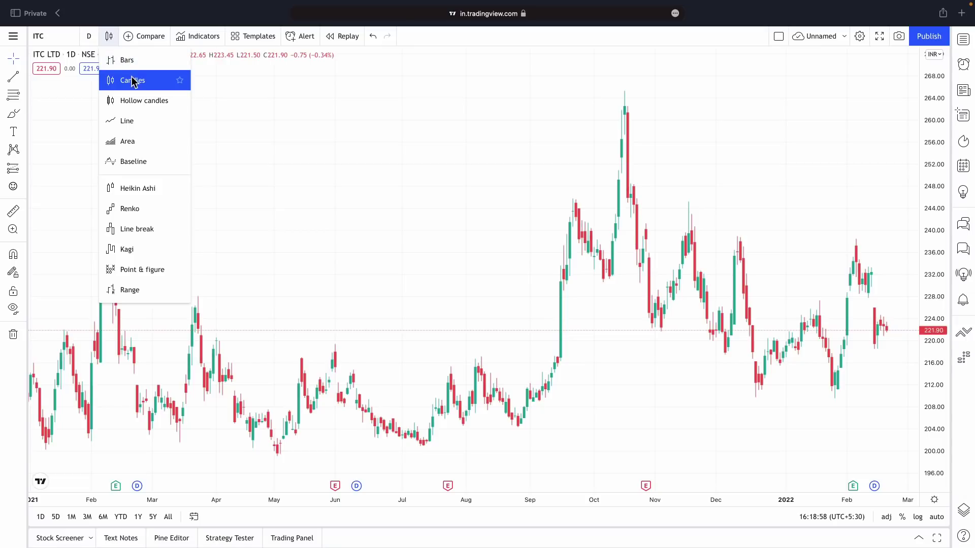
click(147, 188)
click(109, 35)
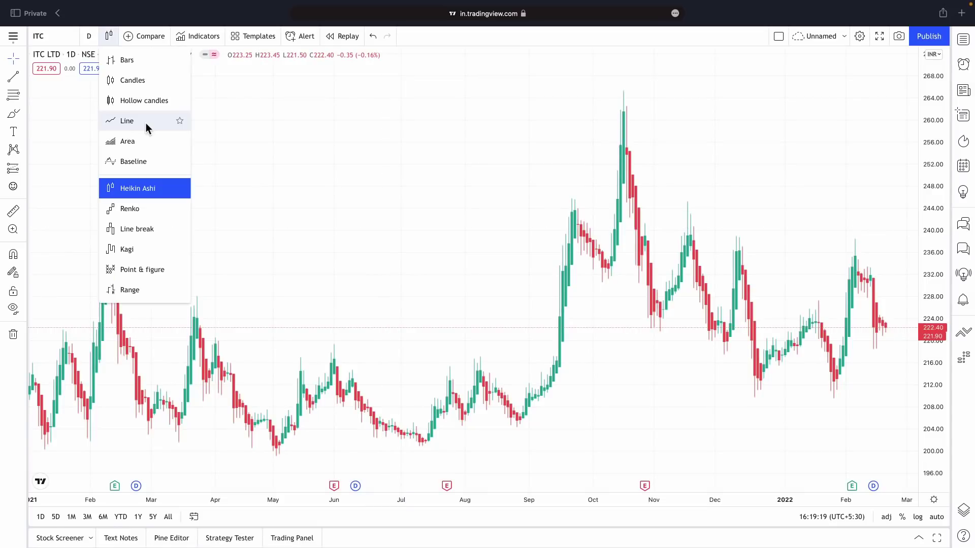
click(145, 122)
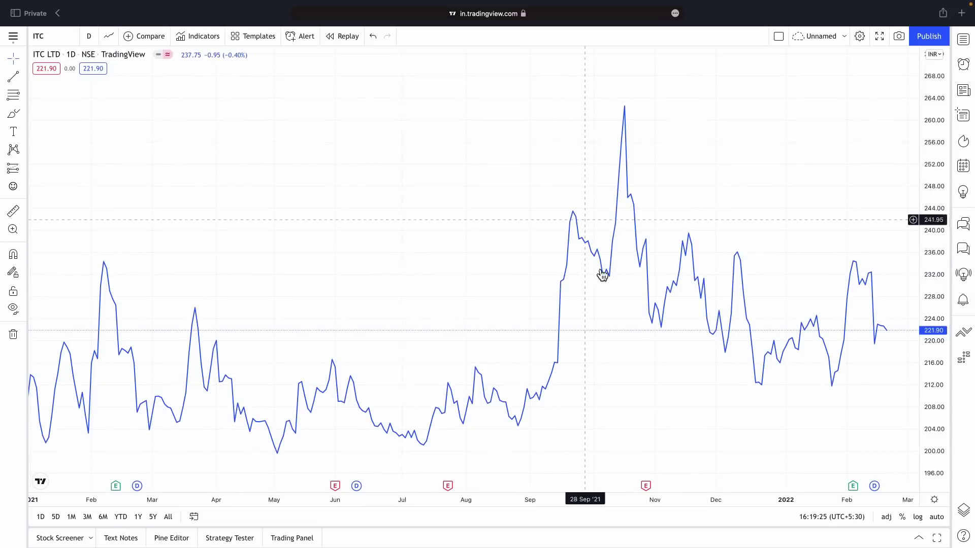
click(108, 36)
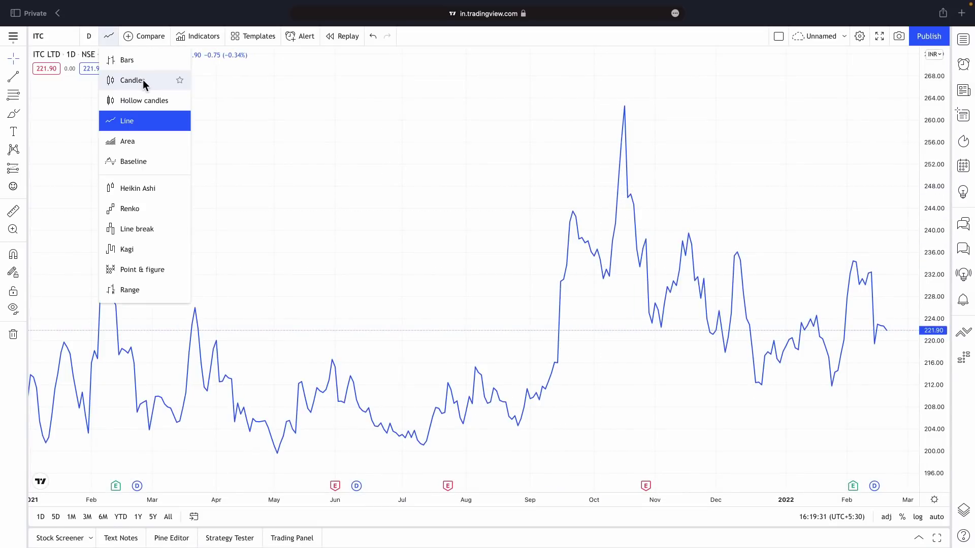
click(142, 80)
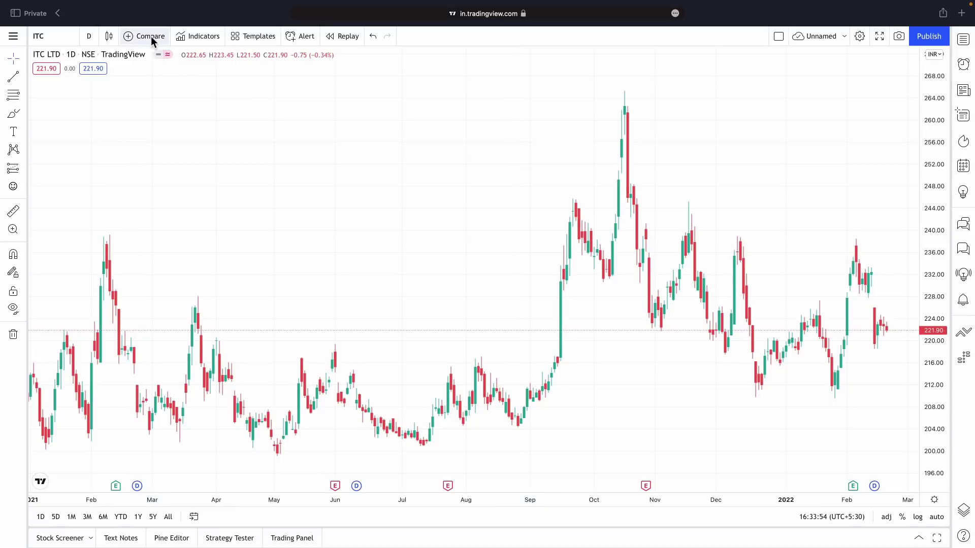
Open the Compare symbol search, then the Indicators, Metrics & Strategies dialog.
click(149, 38)
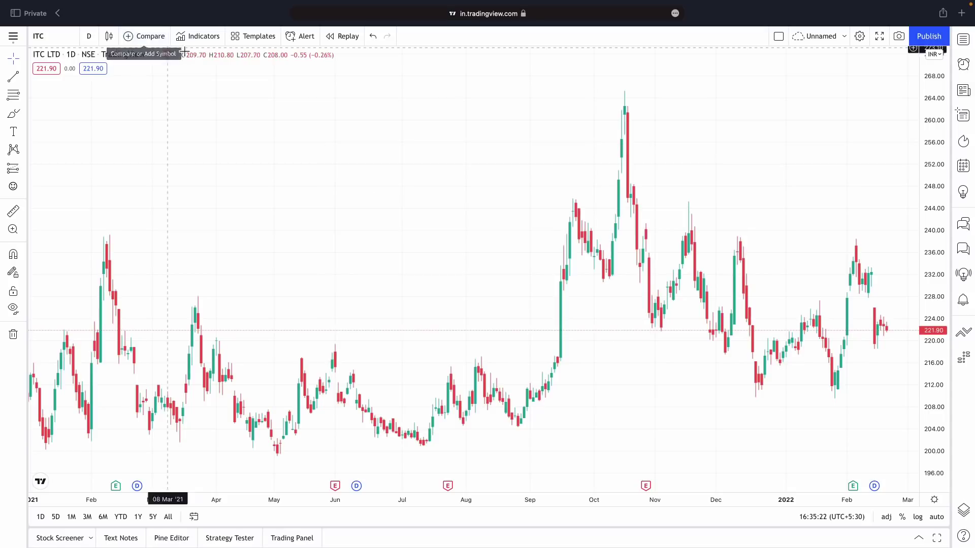
click(201, 35)
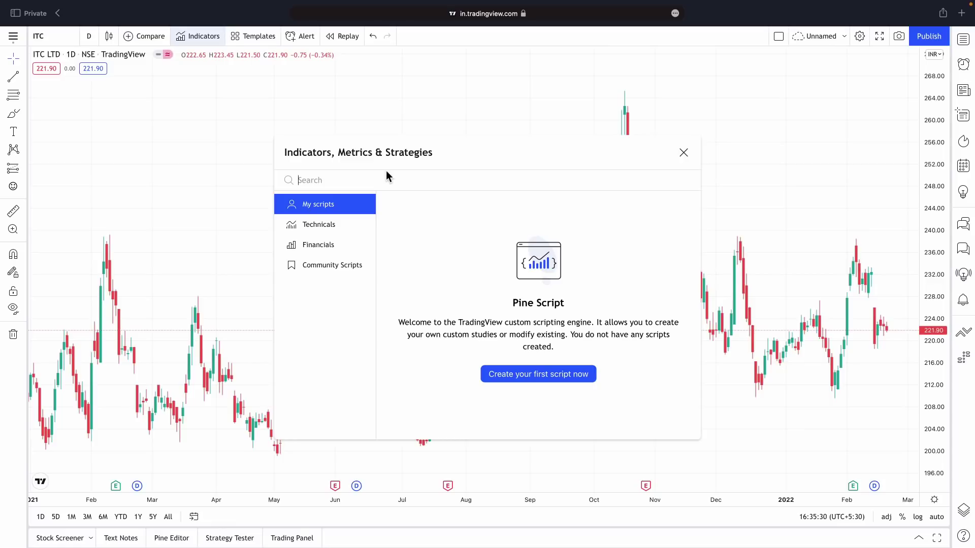
Search for 'moving average' and add the Moving Average indicator to the ITC chart.
text(mo)
text(ving aver)
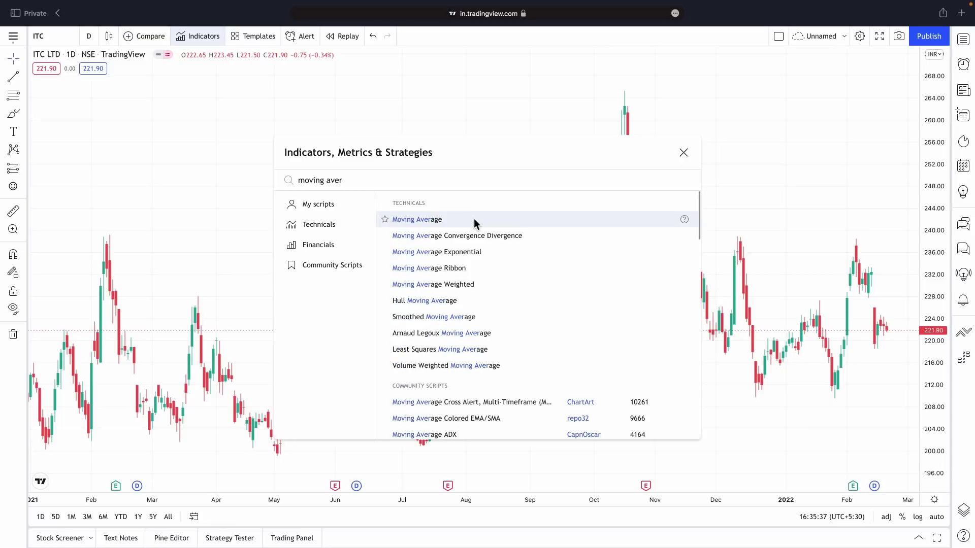
click(474, 224)
key(Escape)
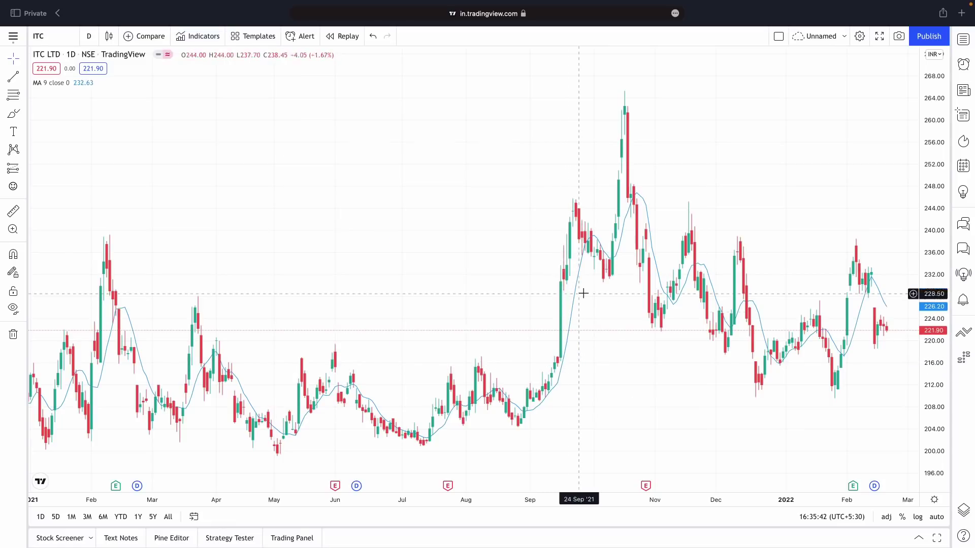
Change the Moving Average length from 9 to 25 in its settings.
mouse_move(86, 86)
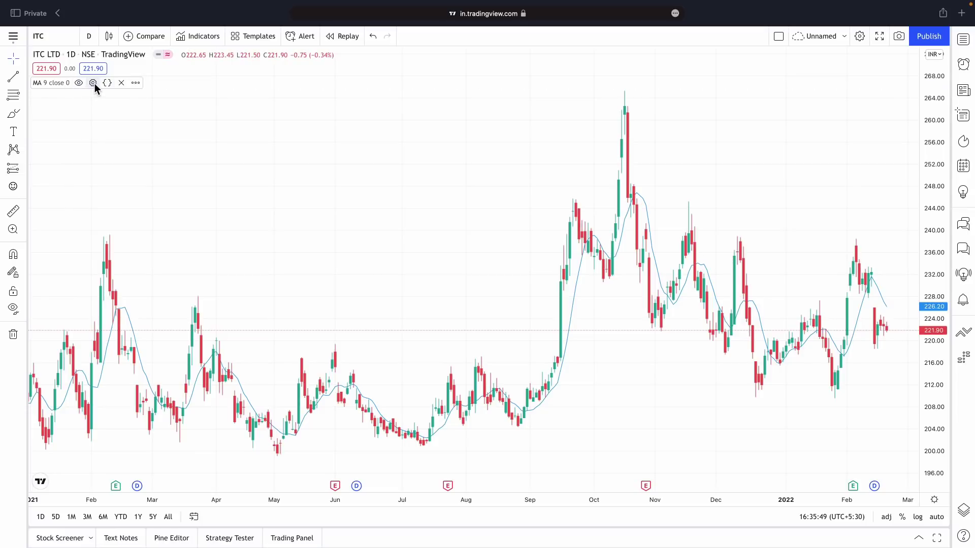
click(93, 83)
double_click(446, 286)
text(5)
key(BackSpace)
text(25)
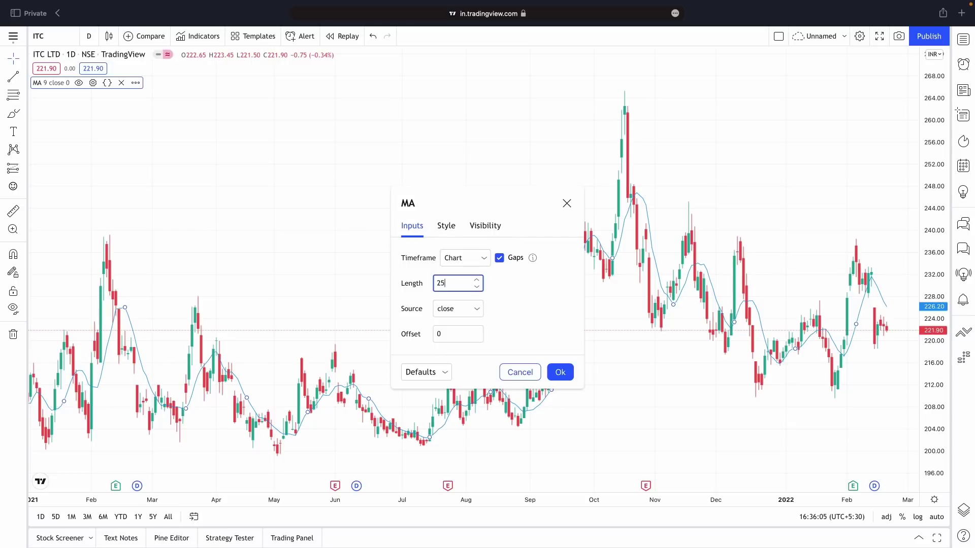
click(563, 374)
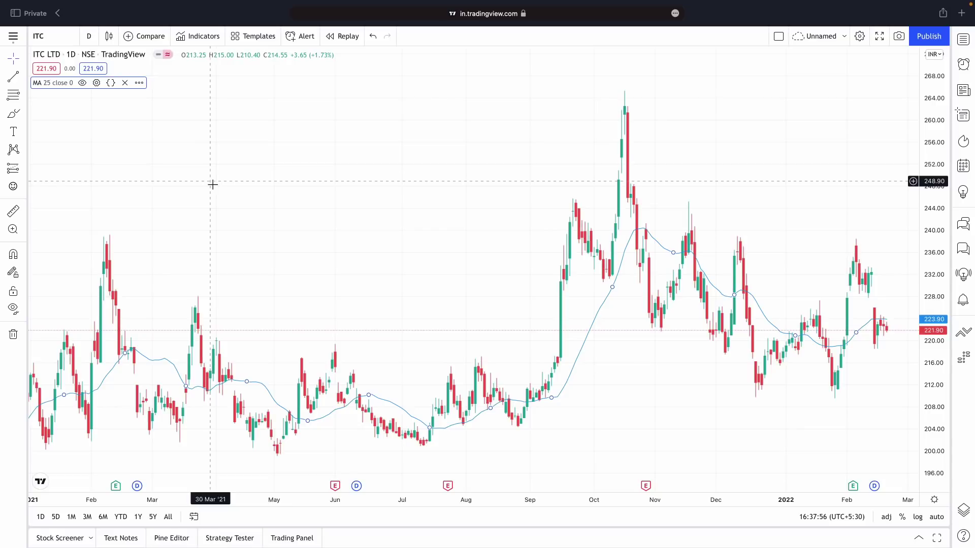
Add the Supertrend indicator to the ITC chart.
click(195, 37)
text(su)
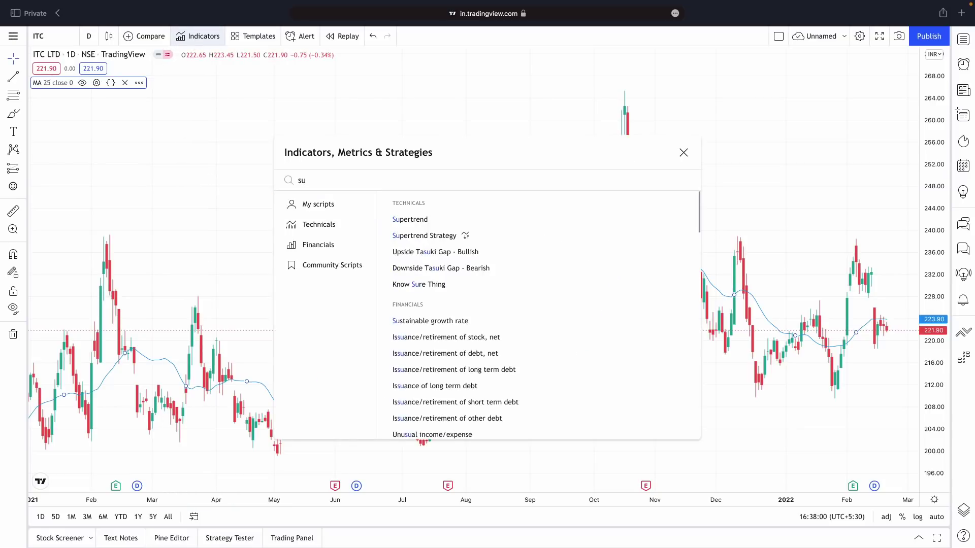
text(per)
click(422, 223)
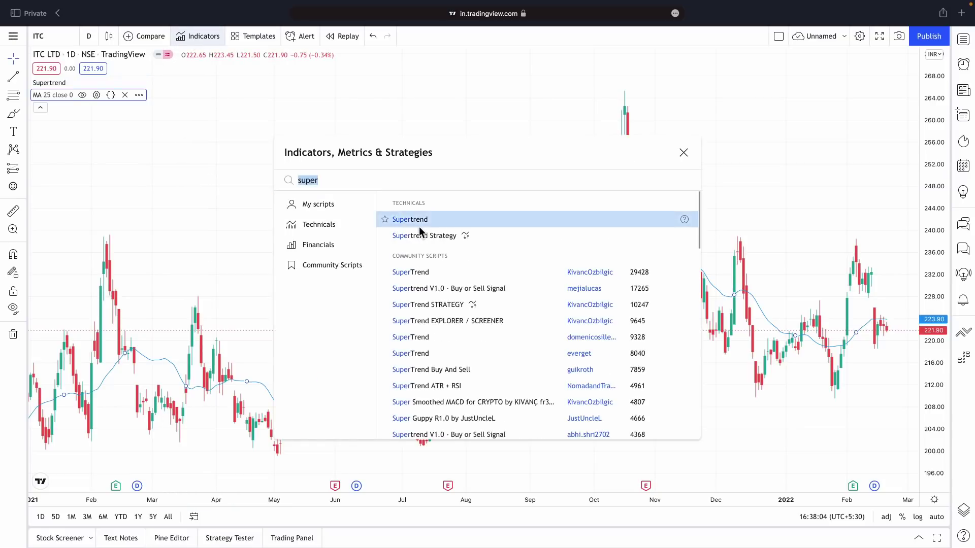
key(Escape)
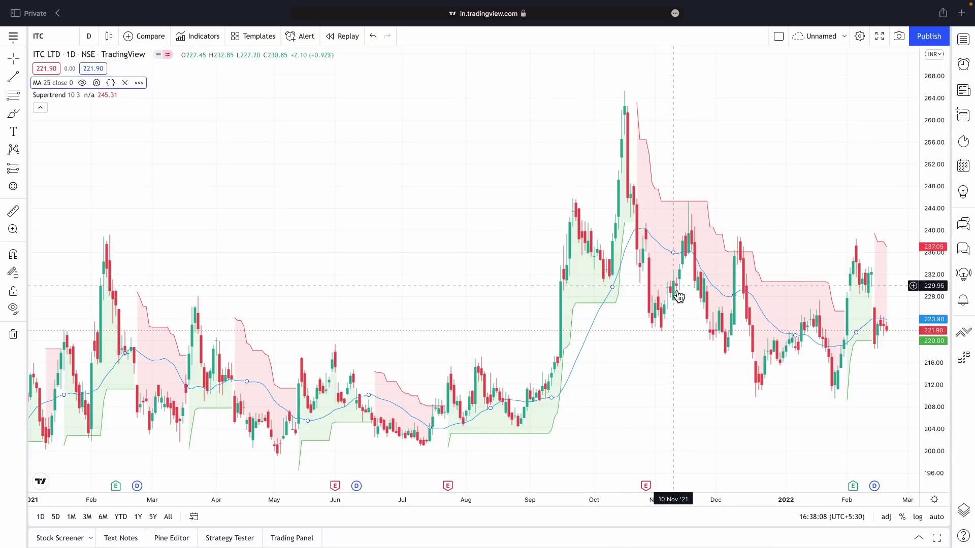
click(206, 36)
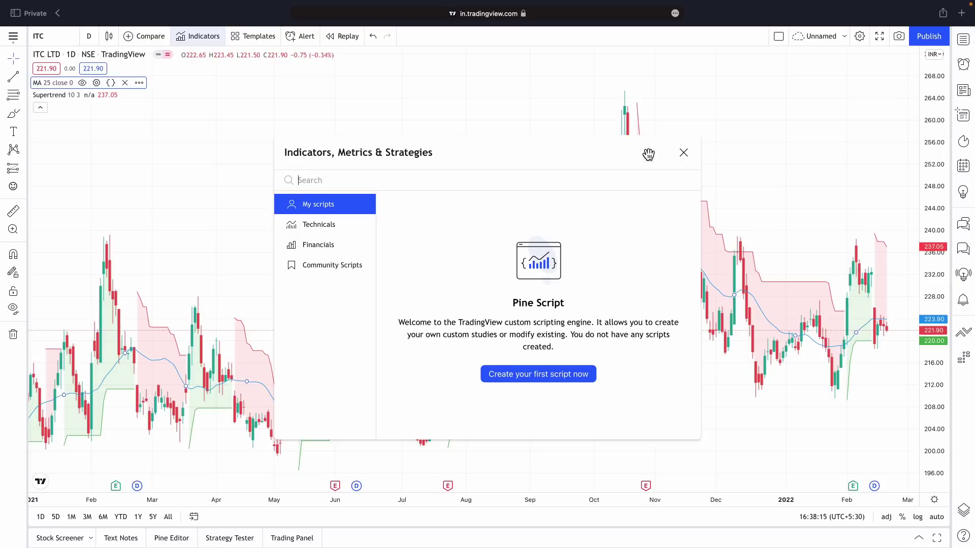
click(683, 152)
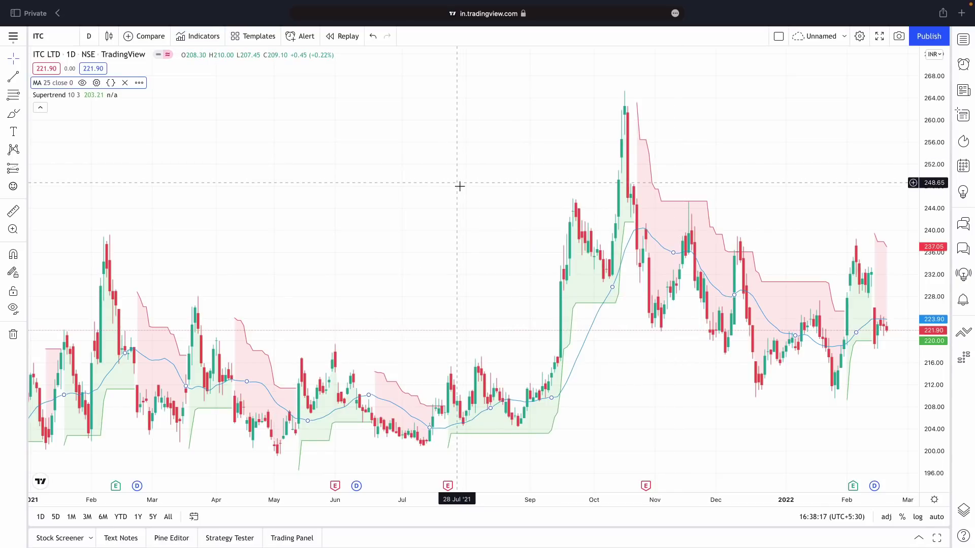
Add the Volume indicator to the chart, ending with the indicator templates list open.
click(203, 36)
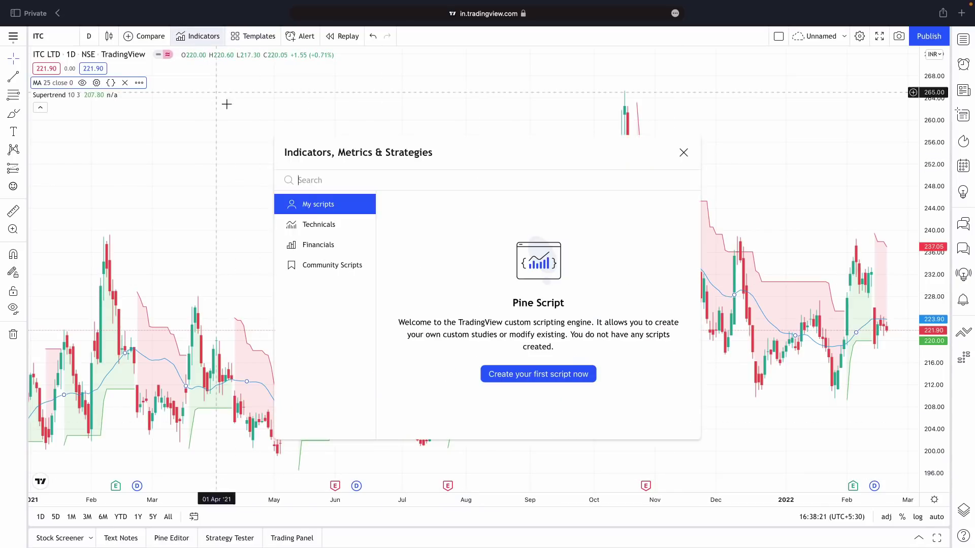
text(volume)
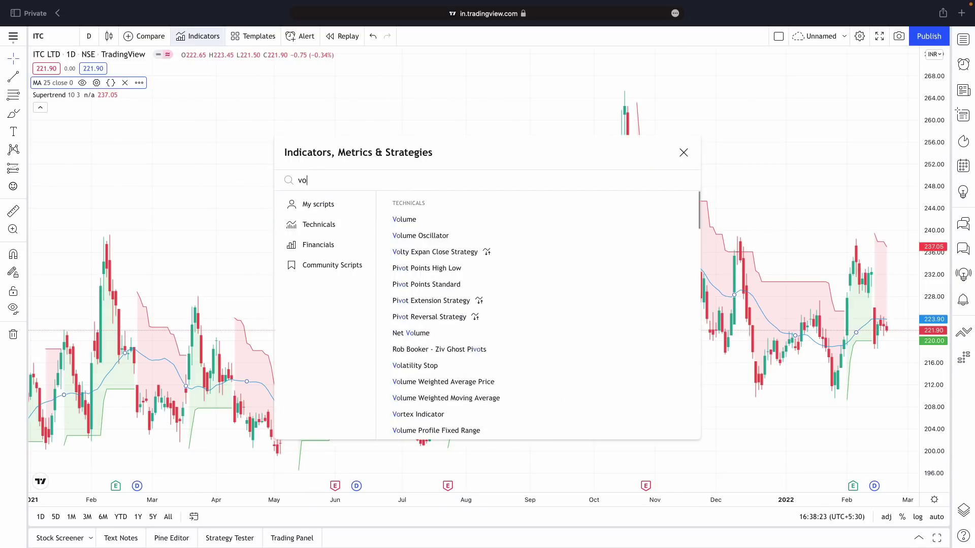
click(427, 252)
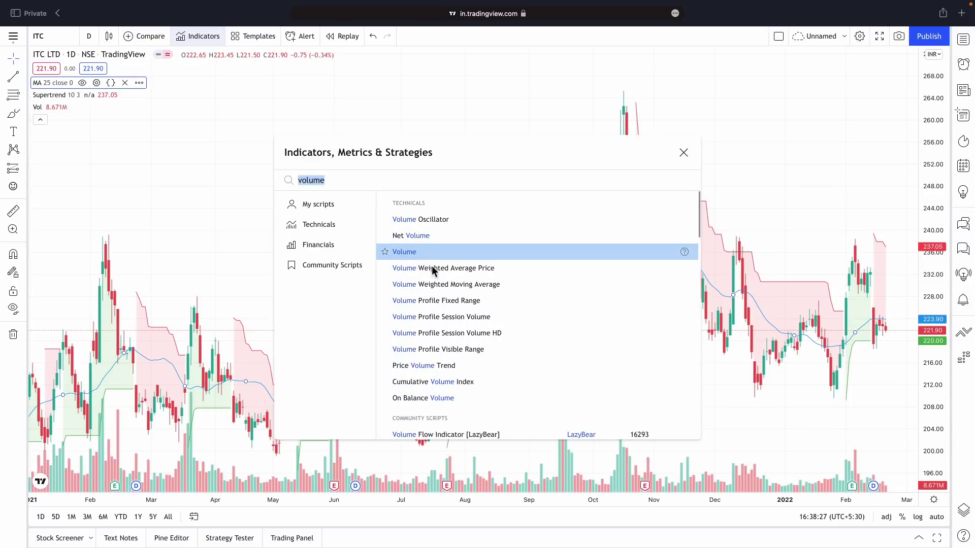
click(684, 153)
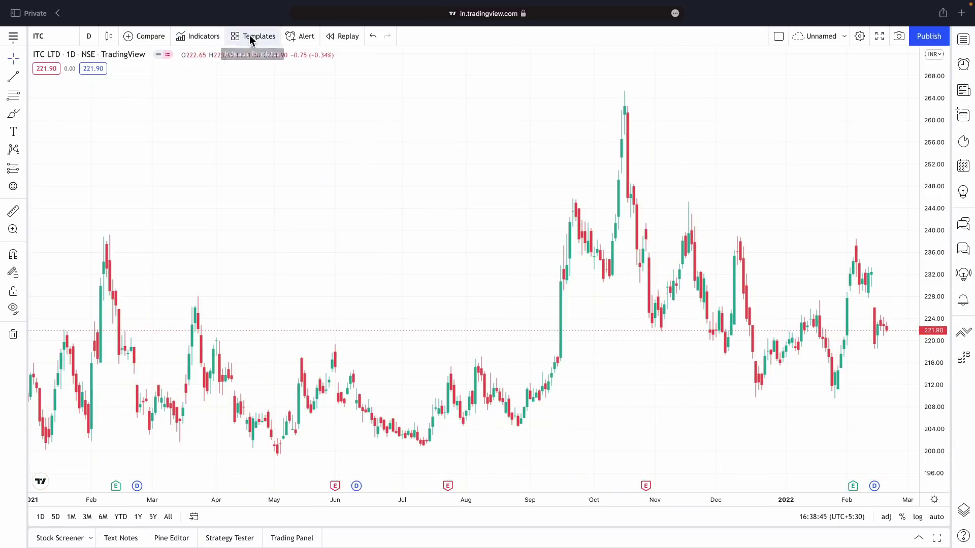
click(249, 36)
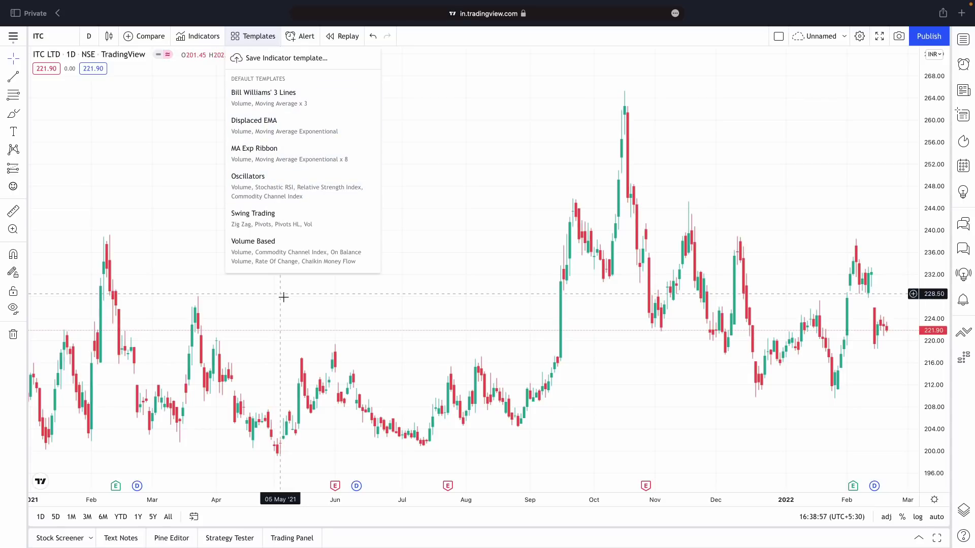
key(slash)
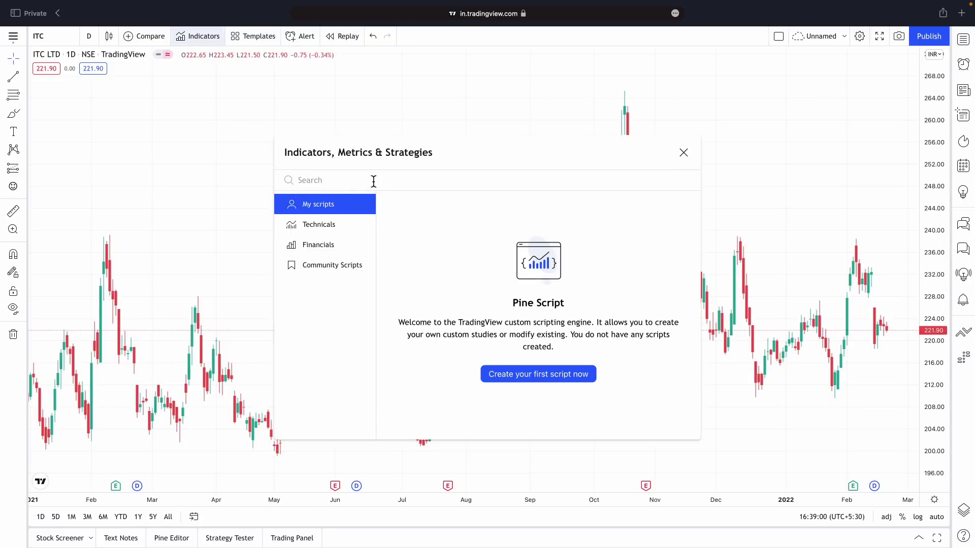
text(volume)
key(Return)
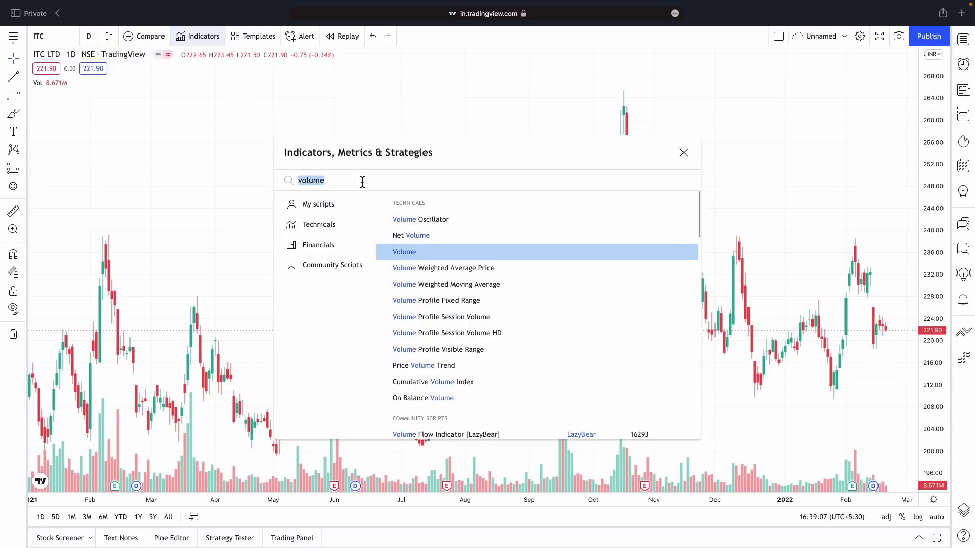
text(movi)
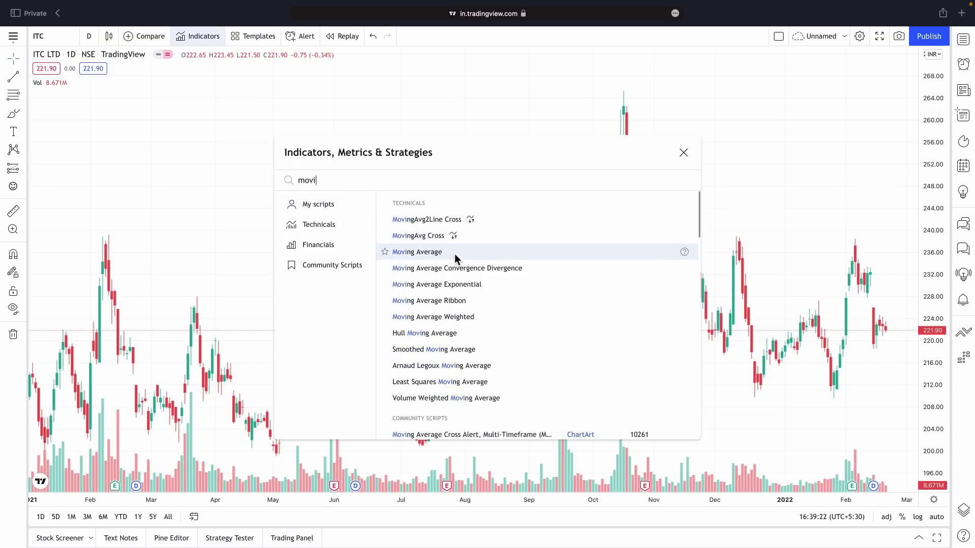
key(Return)
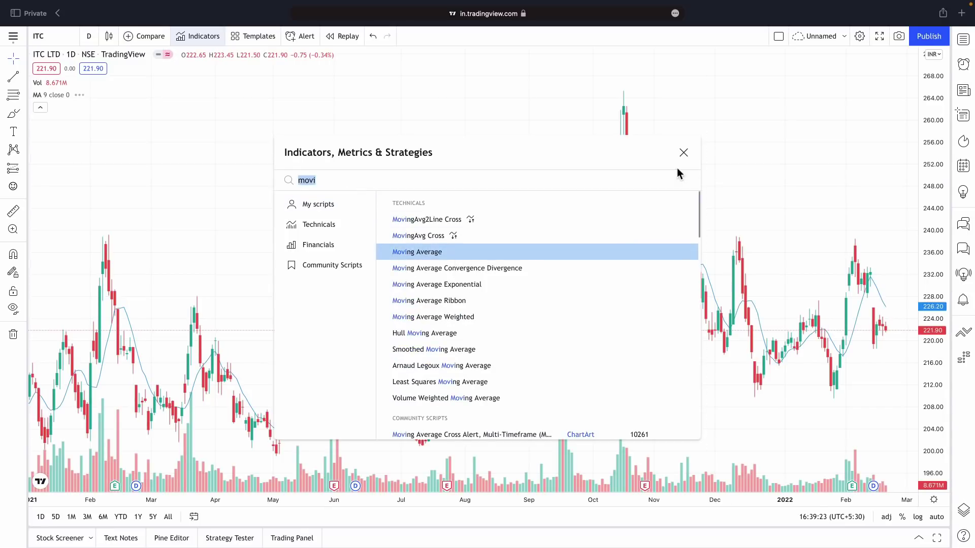
click(683, 153)
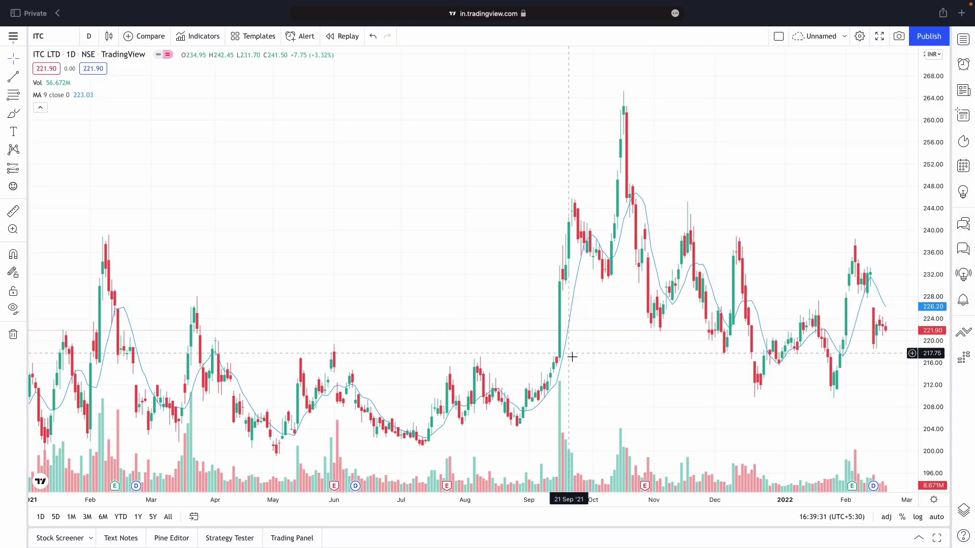
click(260, 38)
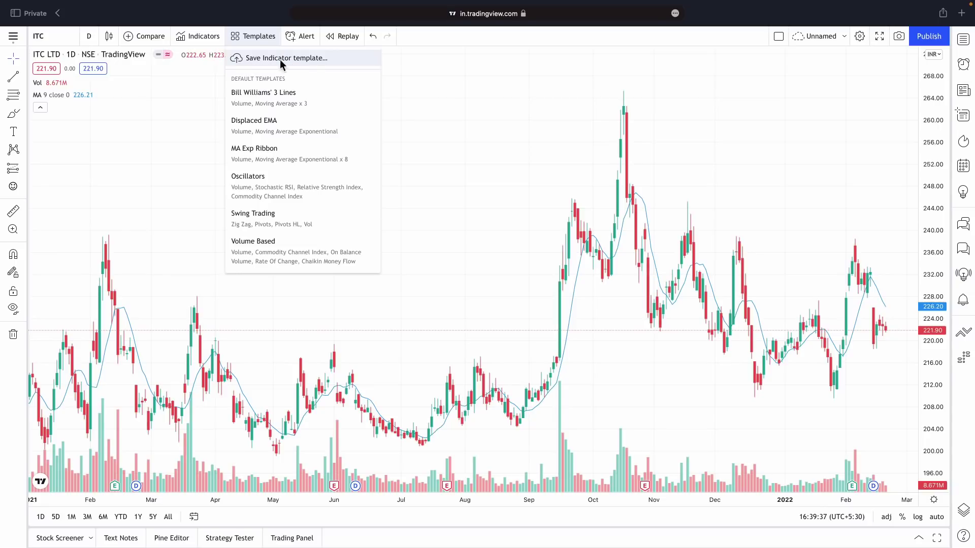
click(312, 58)
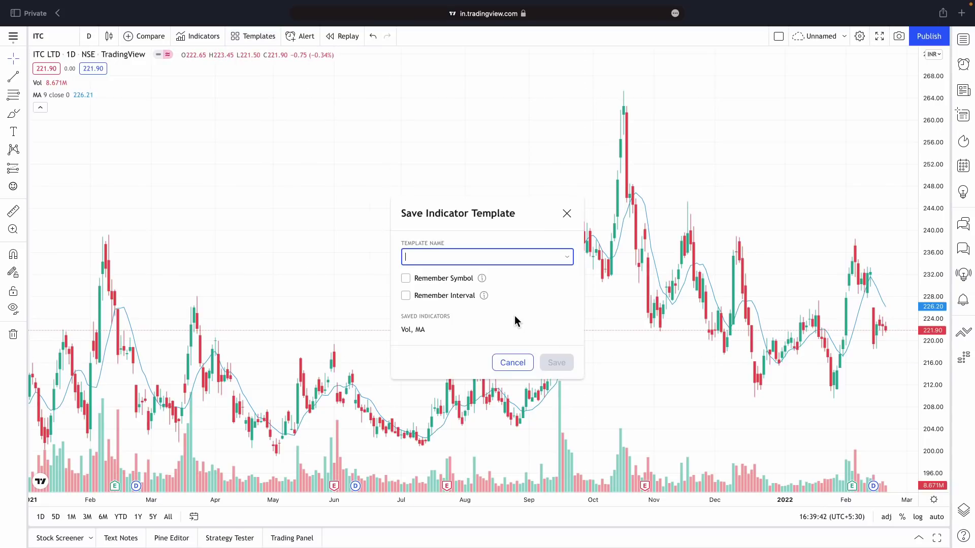
click(568, 215)
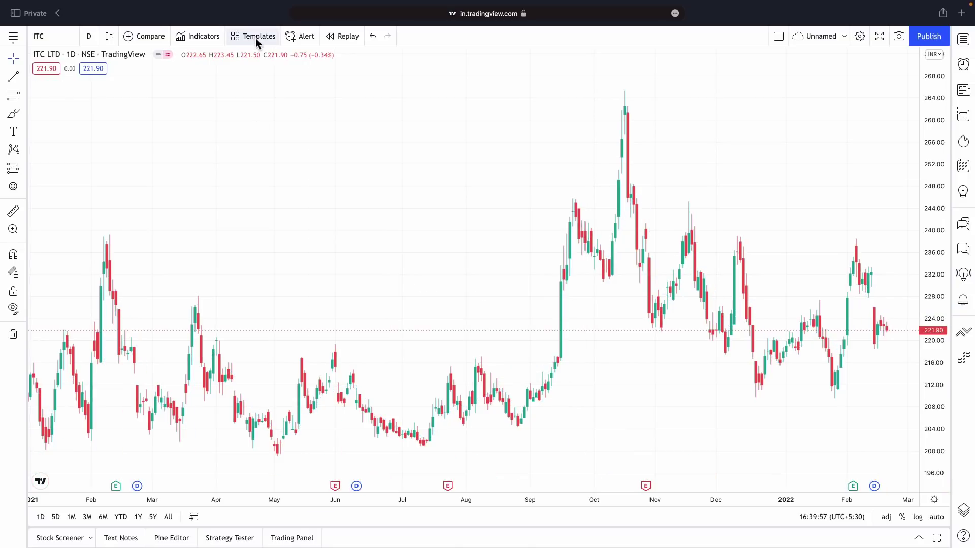
Draw a horizontal line at the 238.15 price level on the ITC chart.
click(304, 37)
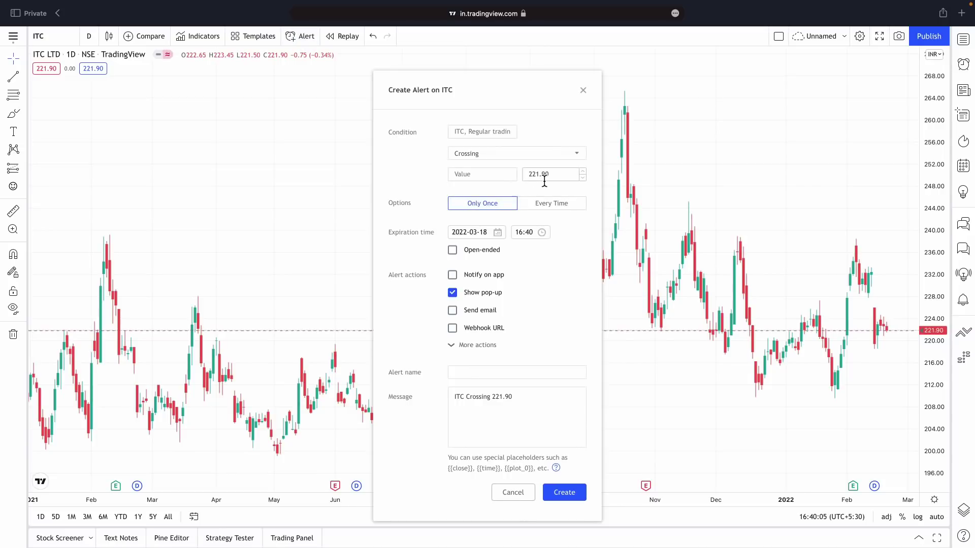
click(583, 90)
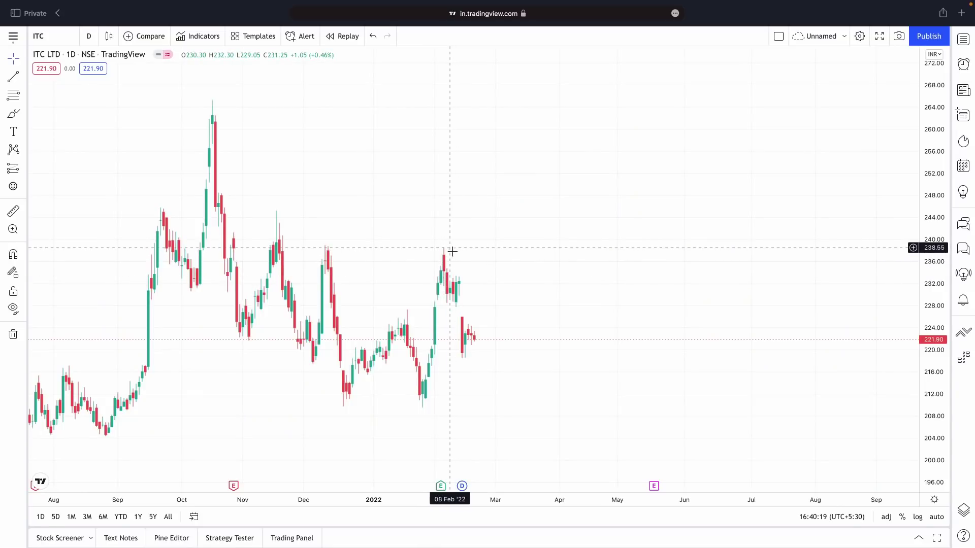
key(alt+h)
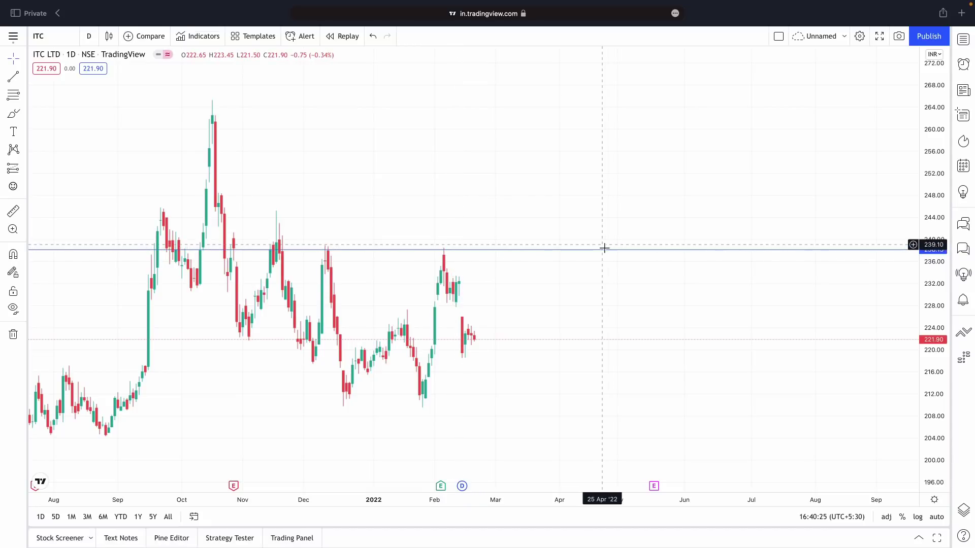
click(511, 251)
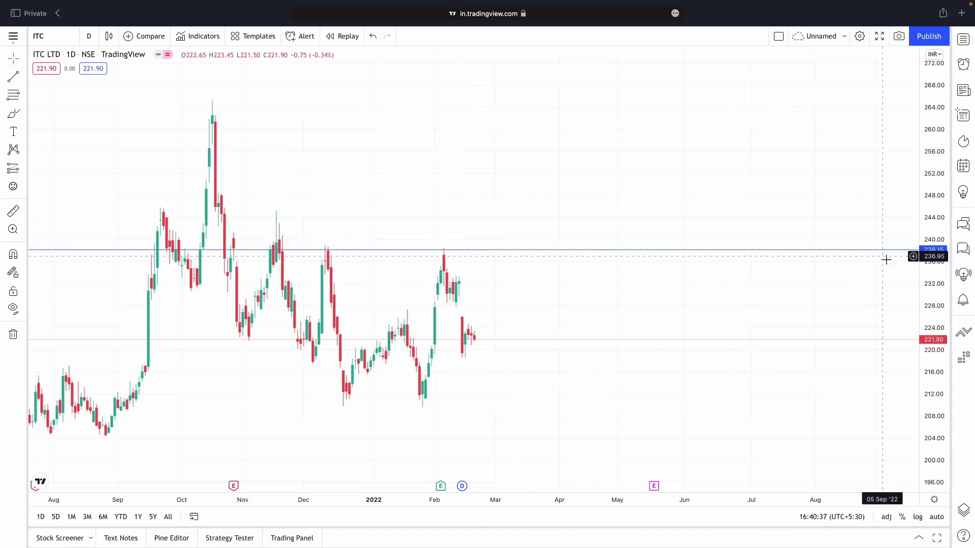
Add an ITC price alert at 237.80 from the price scale, closing the extra alert dialog.
click(914, 252)
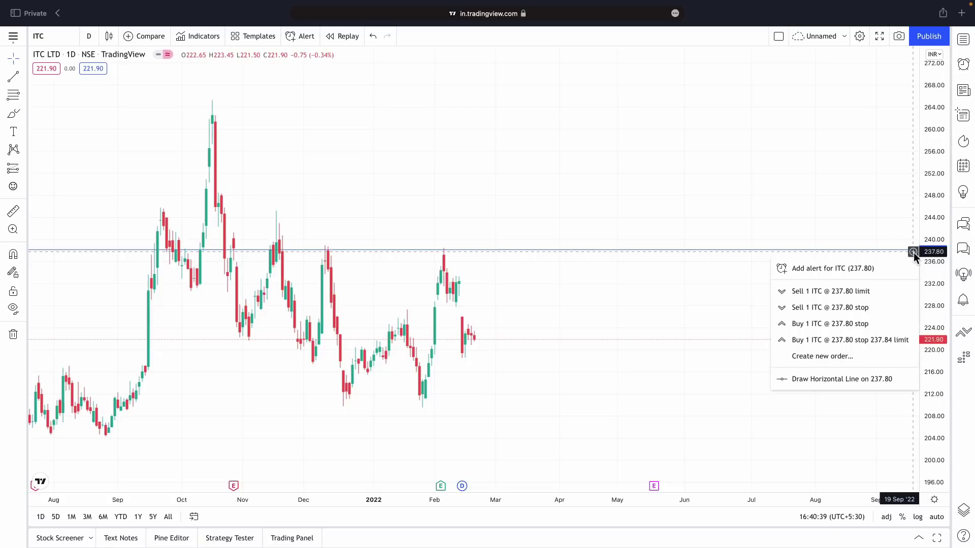
click(824, 269)
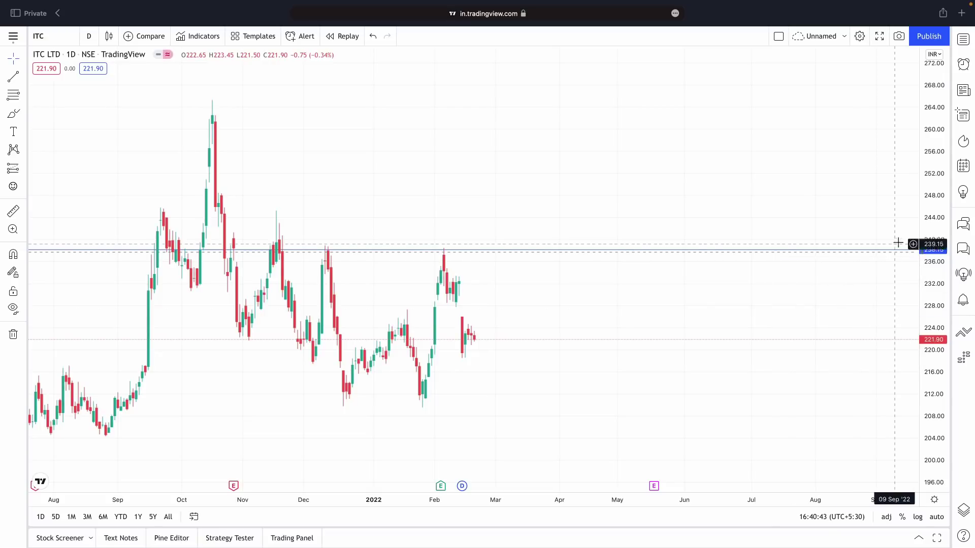
click(301, 37)
click(547, 178)
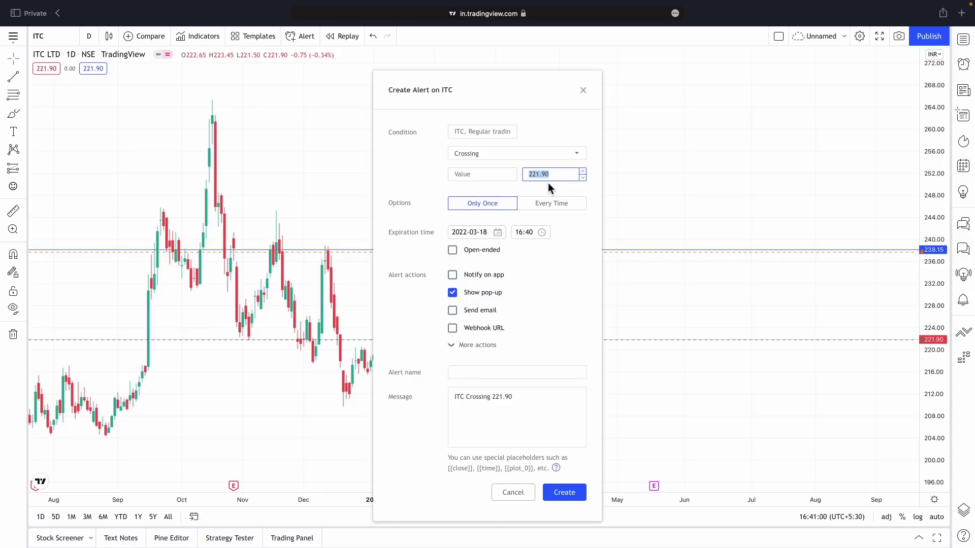
click(583, 90)
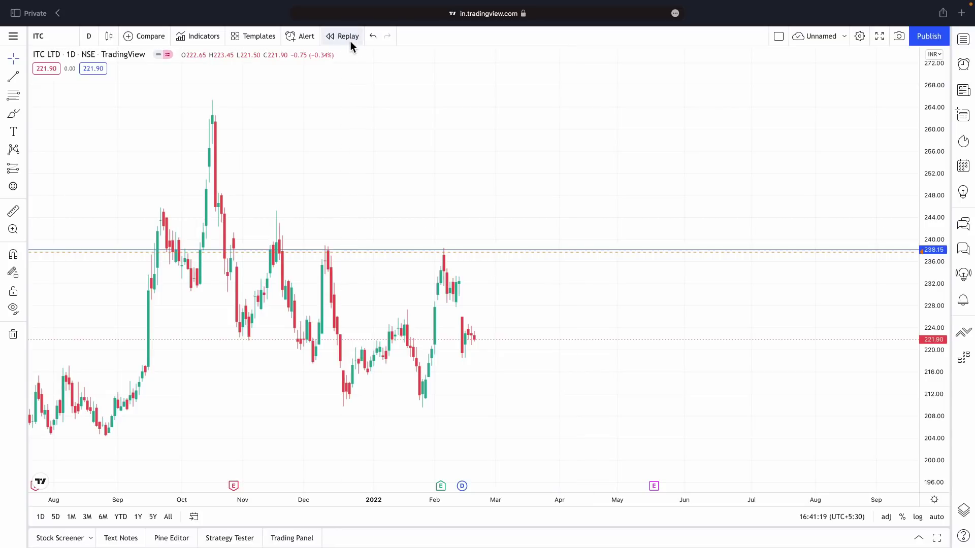
Keep the single-chart layout and select the ITC chart's URL in the address bar.
click(780, 38)
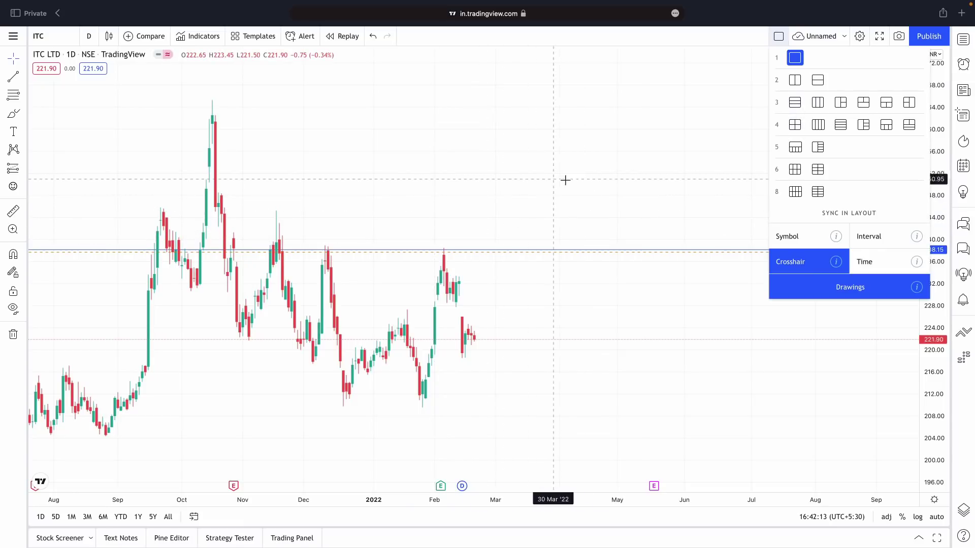
click(795, 59)
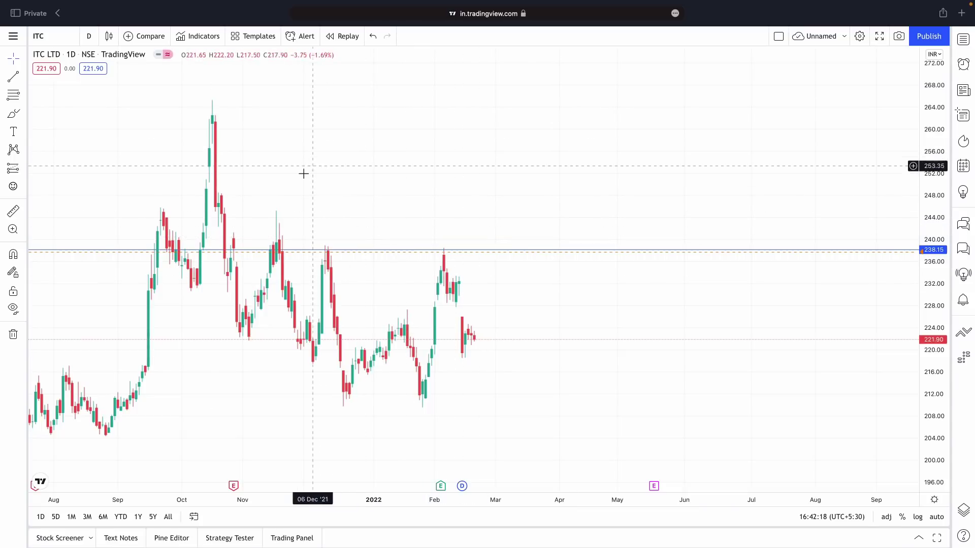
click(538, 14)
key(super+c)
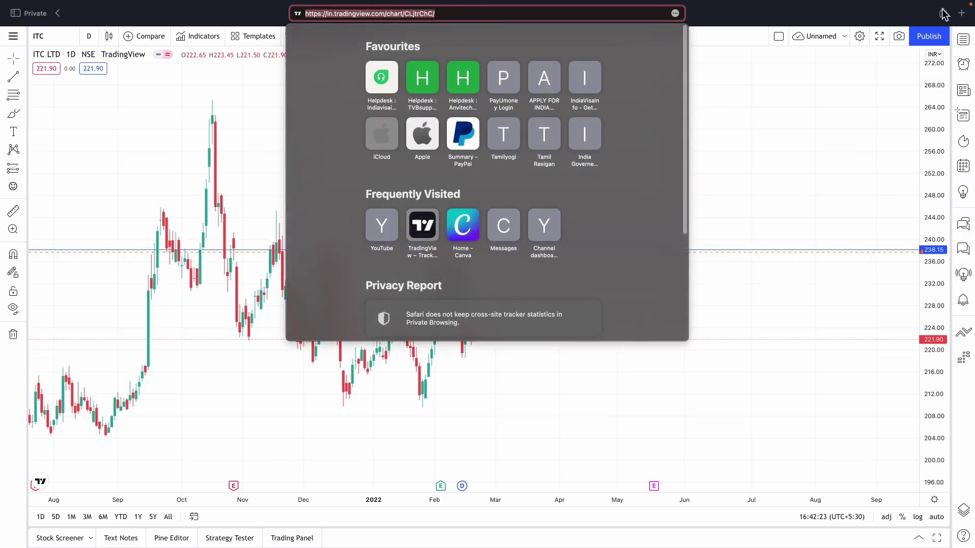
Load the copied chart URL in a new private tab and switch its symbol to BANKNIFTY.
click(962, 13)
key(super+v)
key(Return)
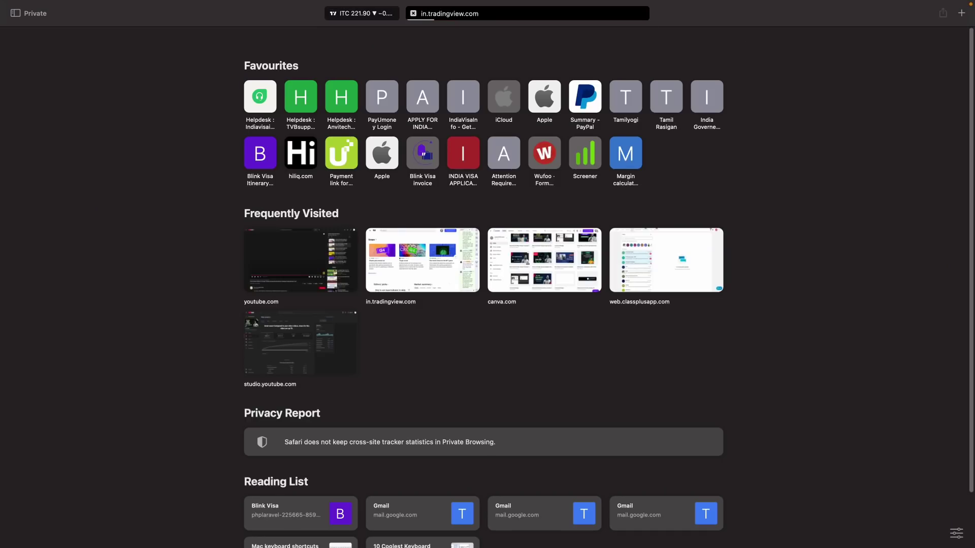
click(51, 36)
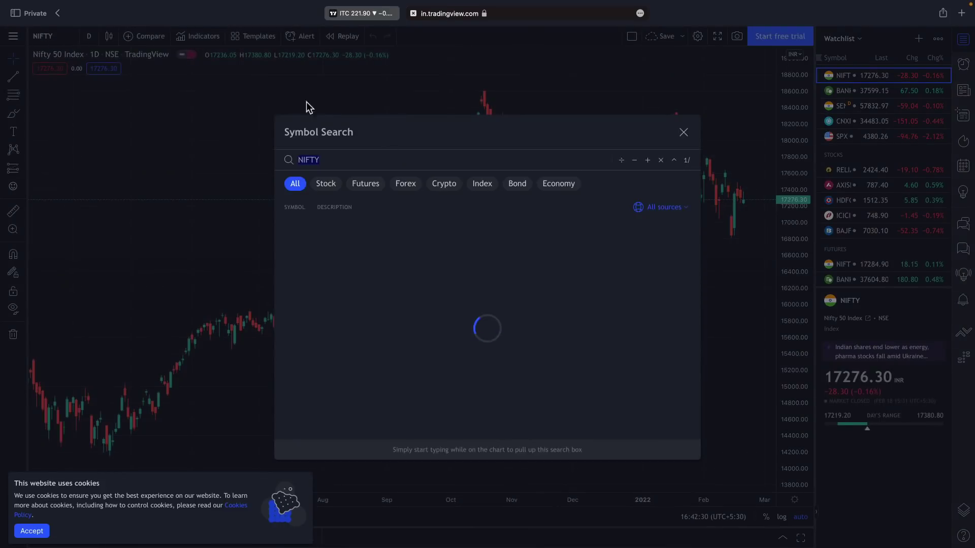
text(BANK N)
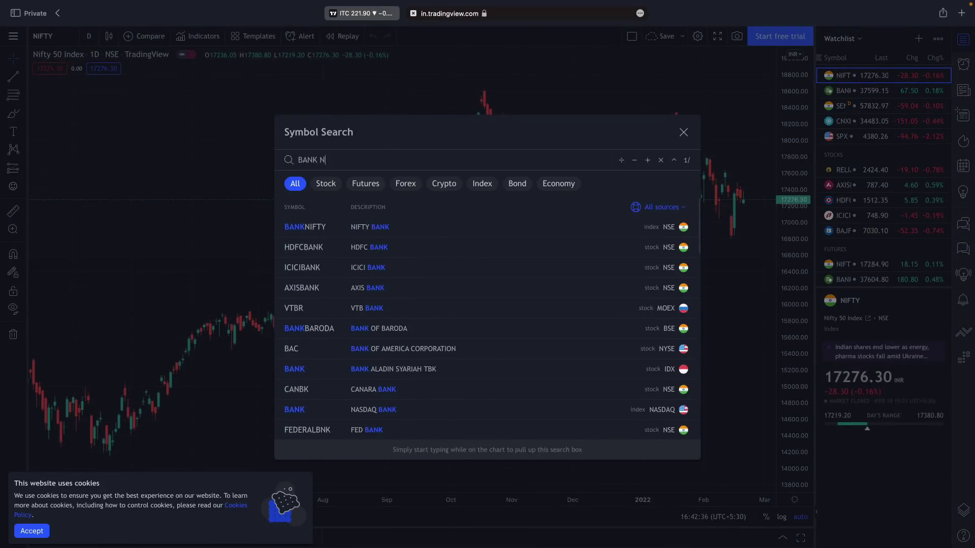
key(Return)
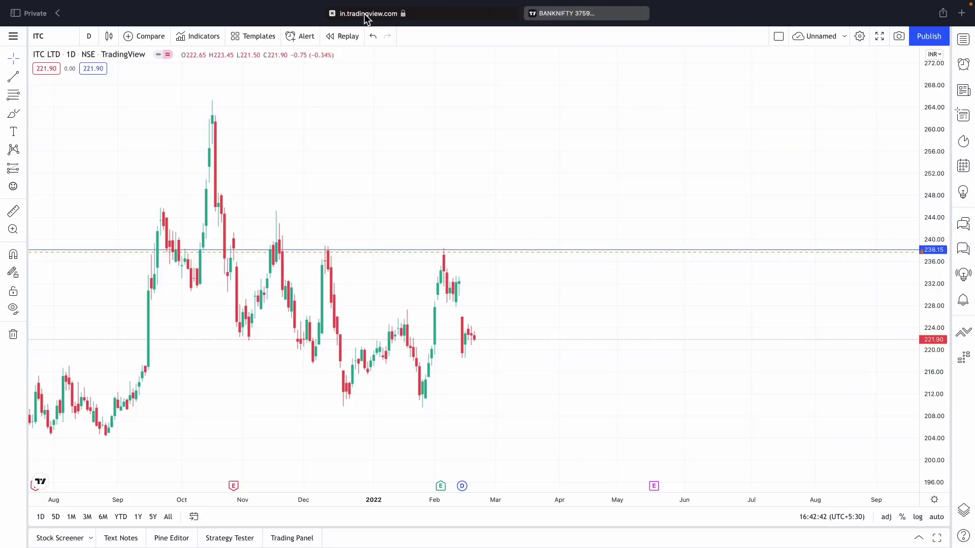
Switch between the two tabs, ending back on the ITC chart.
click(364, 14)
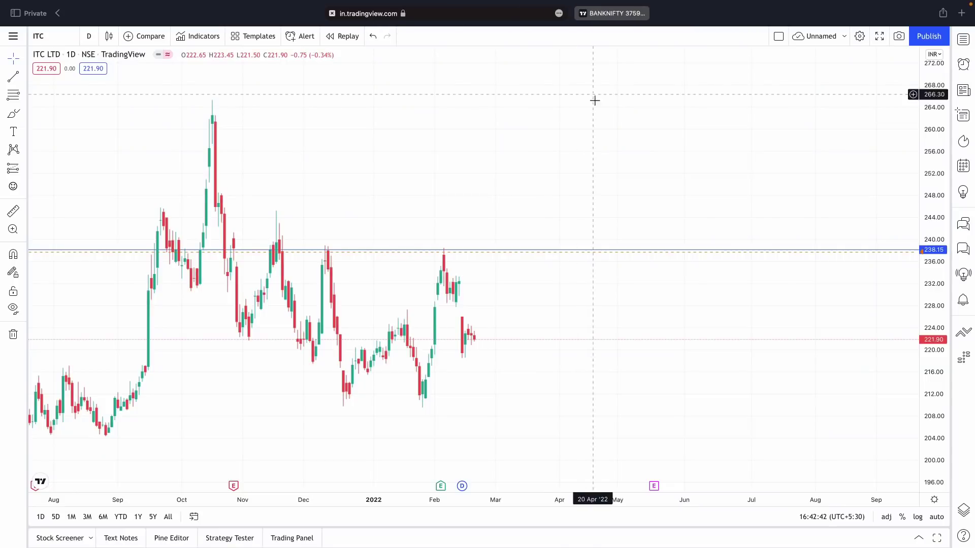
click(605, 20)
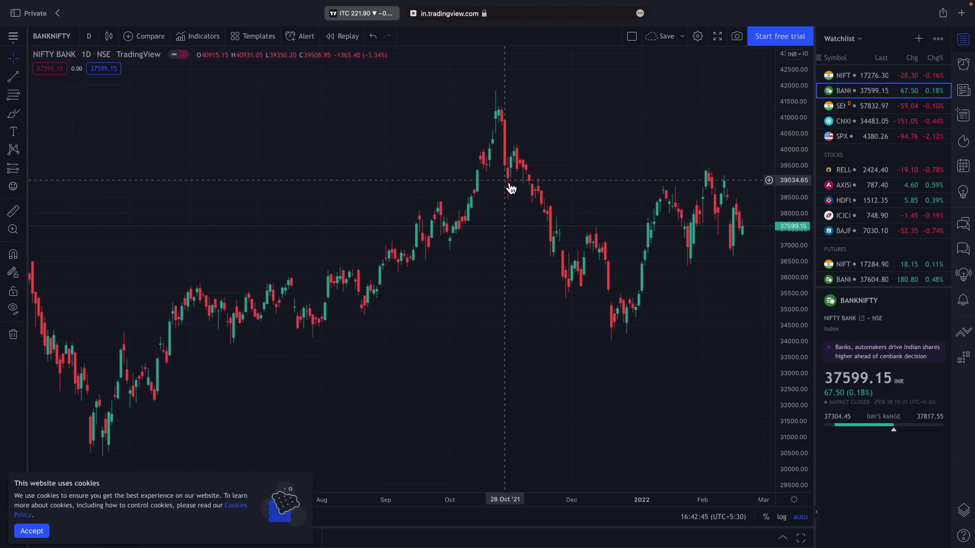
click(363, 26)
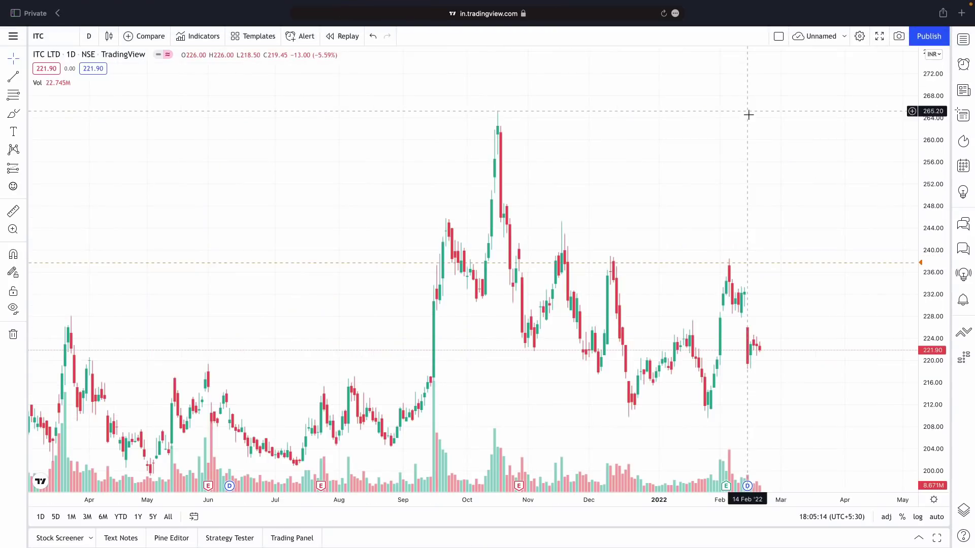
click(778, 36)
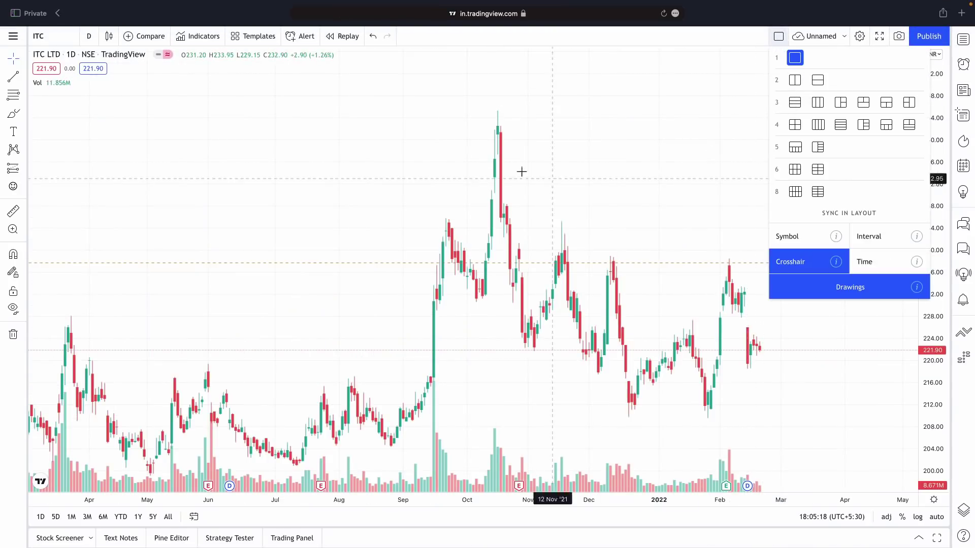
click(640, 152)
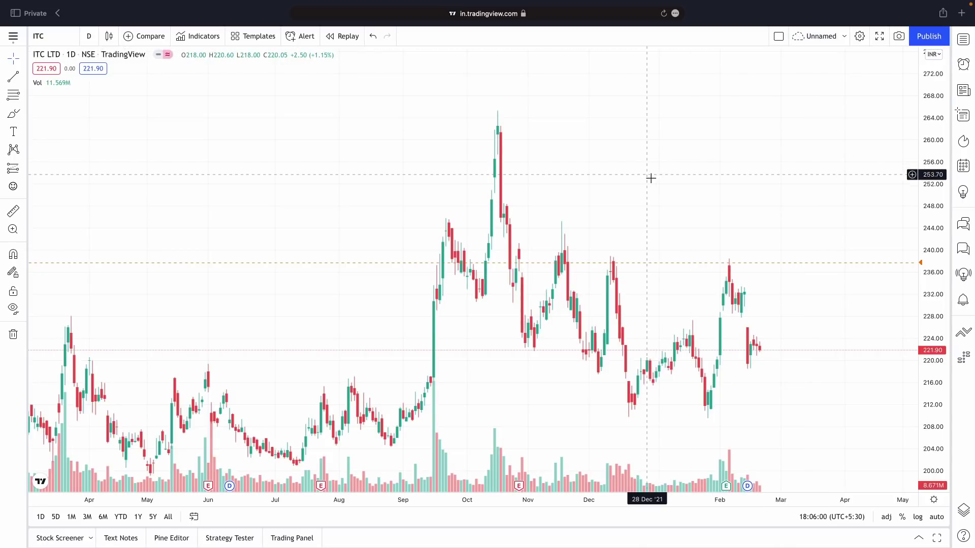
click(859, 37)
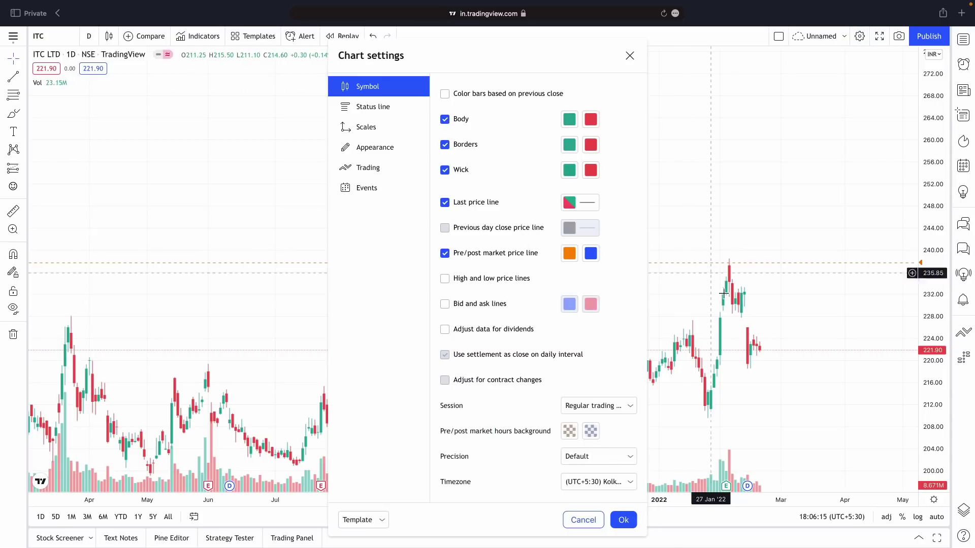
click(567, 120)
click(595, 152)
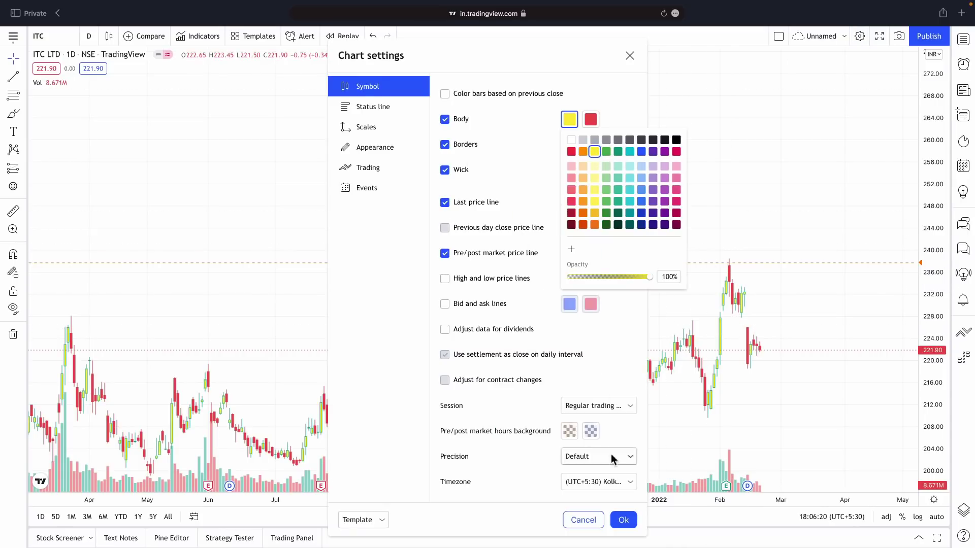
click(623, 519)
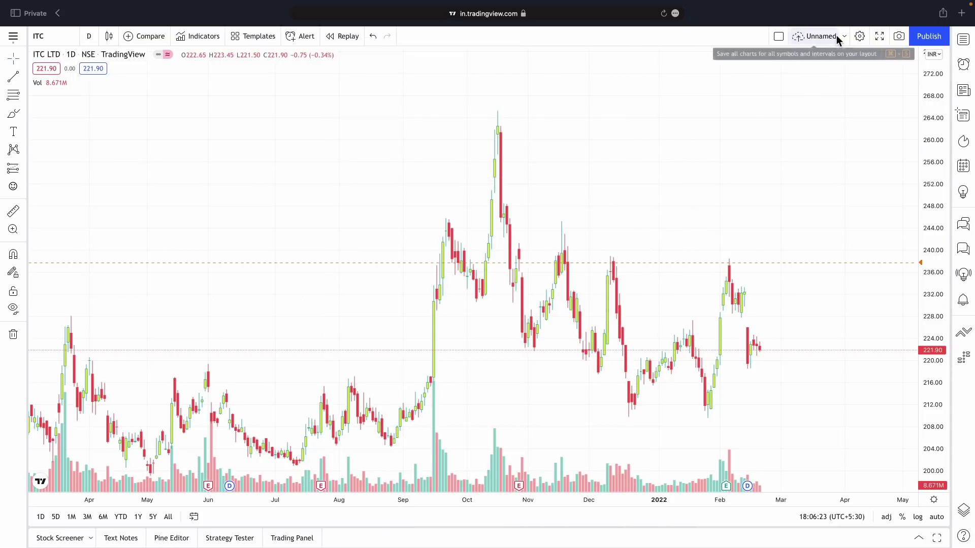
click(821, 37)
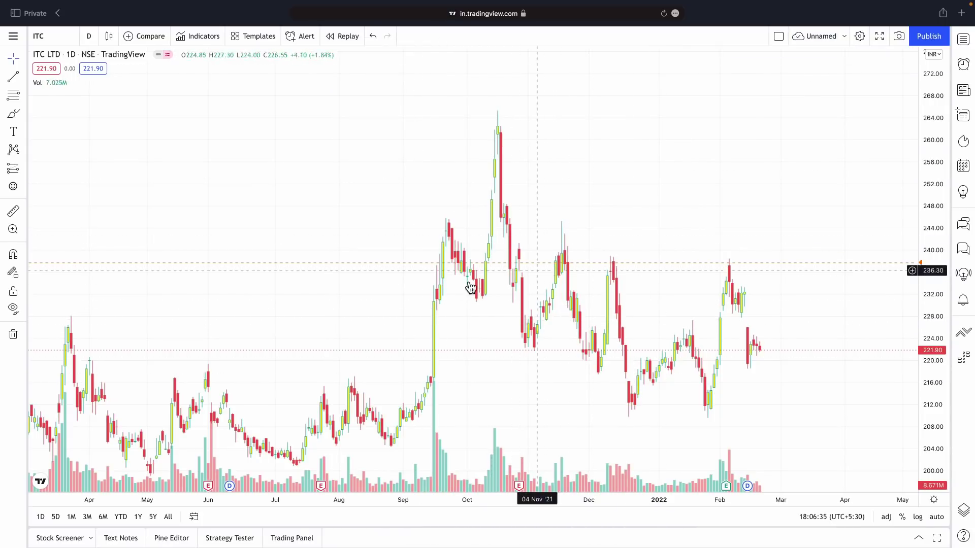
click(863, 38)
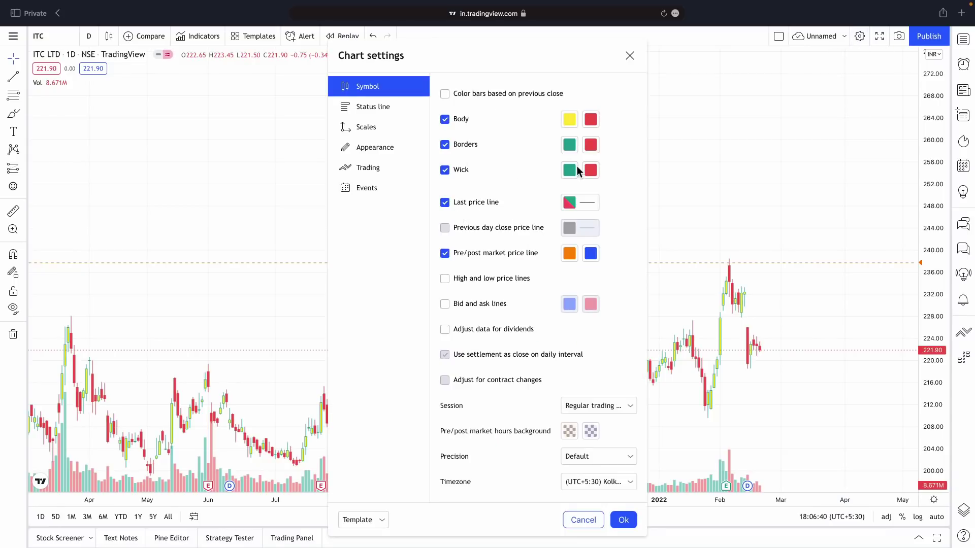
click(570, 120)
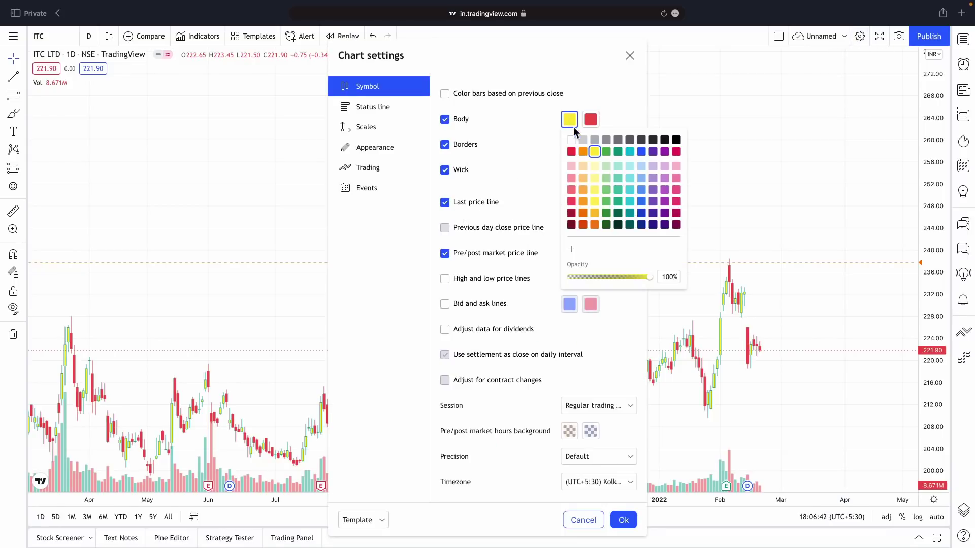
click(606, 151)
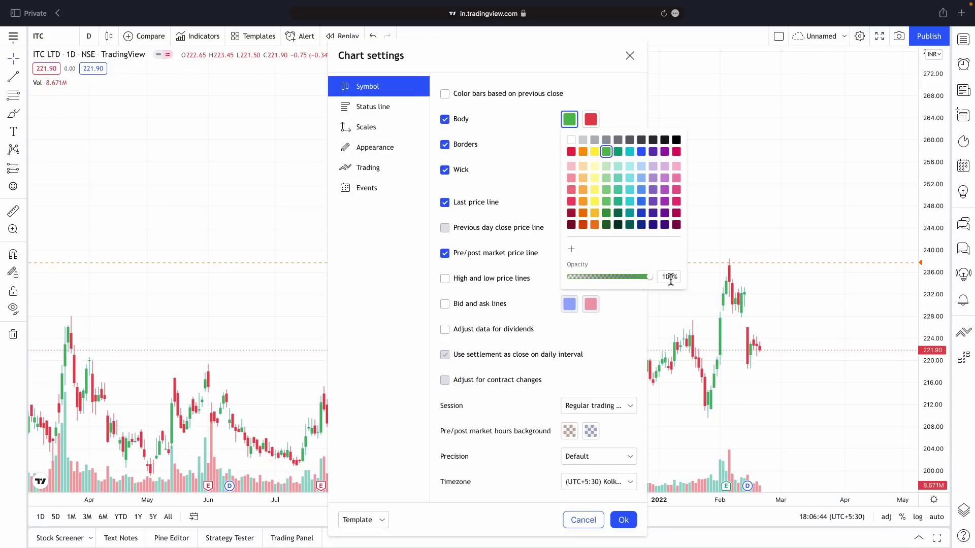
click(624, 520)
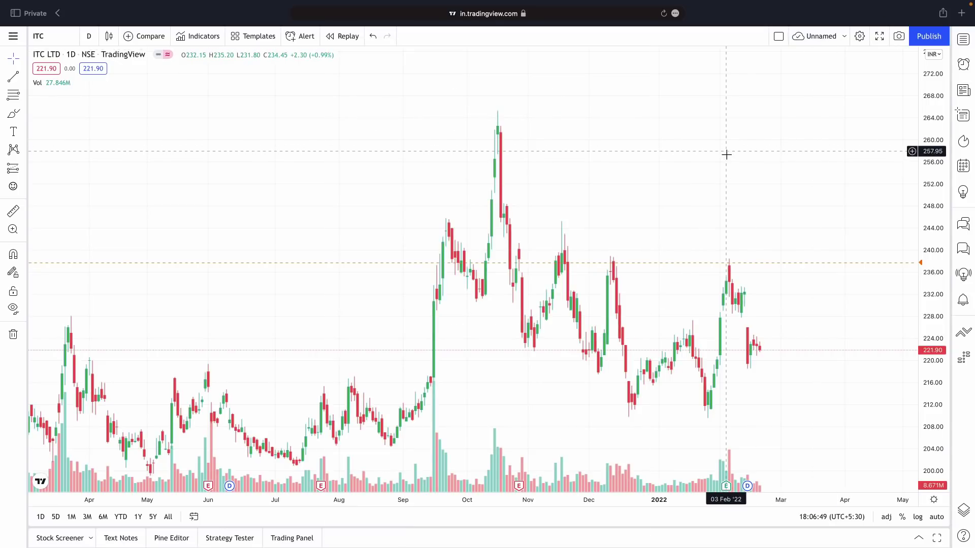
double_click(490, 126)
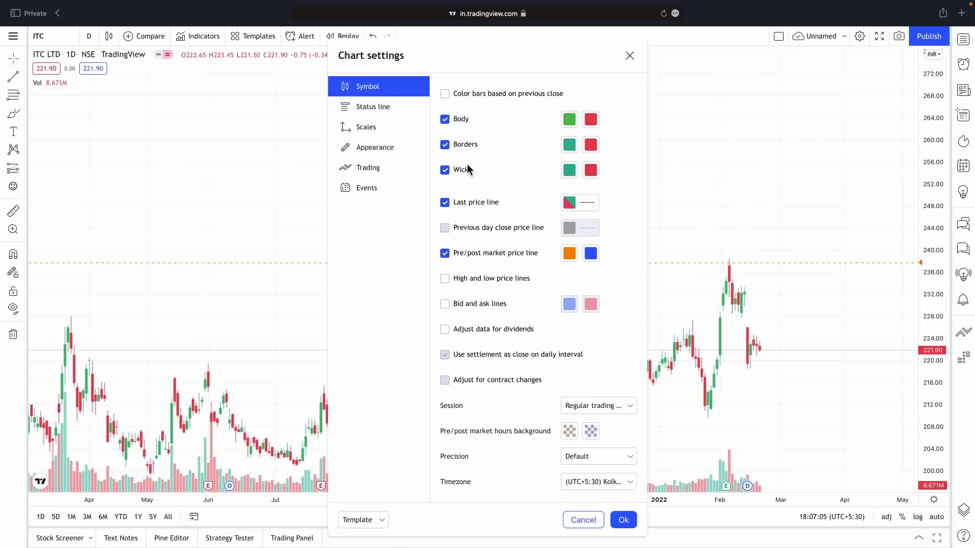
click(380, 108)
click(381, 133)
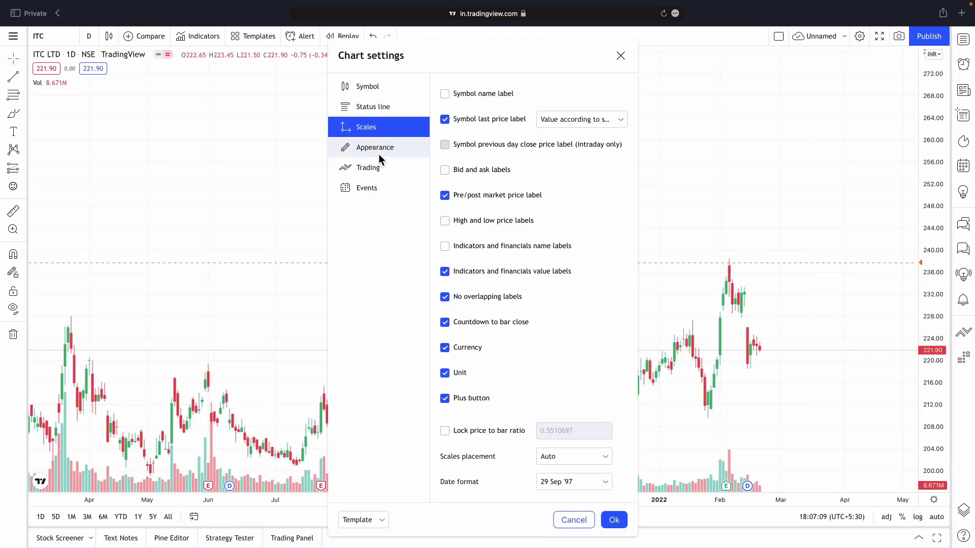
click(382, 149)
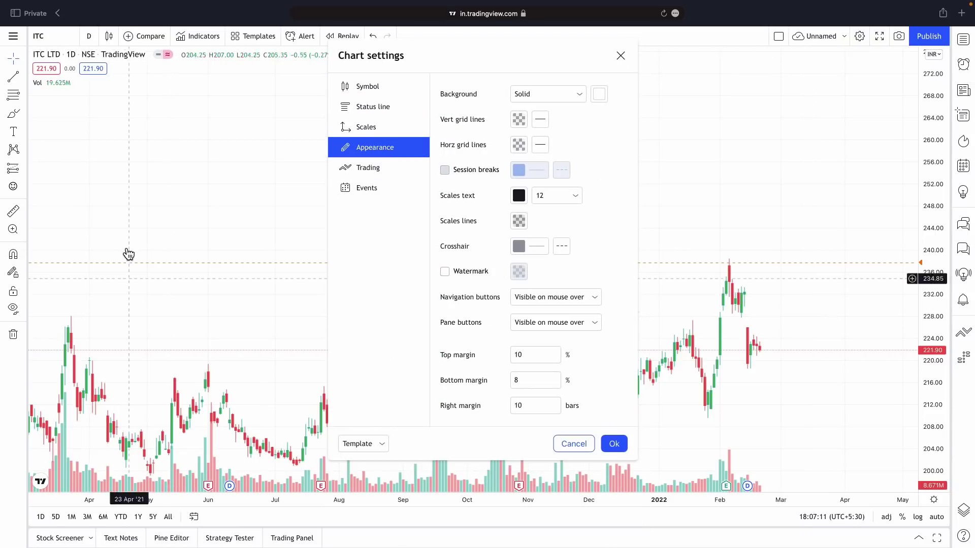
click(621, 56)
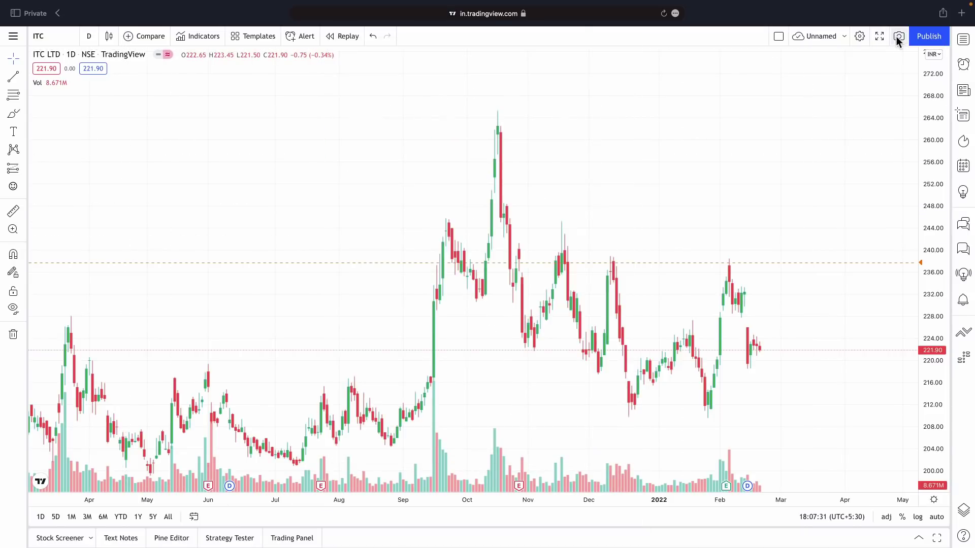
click(900, 36)
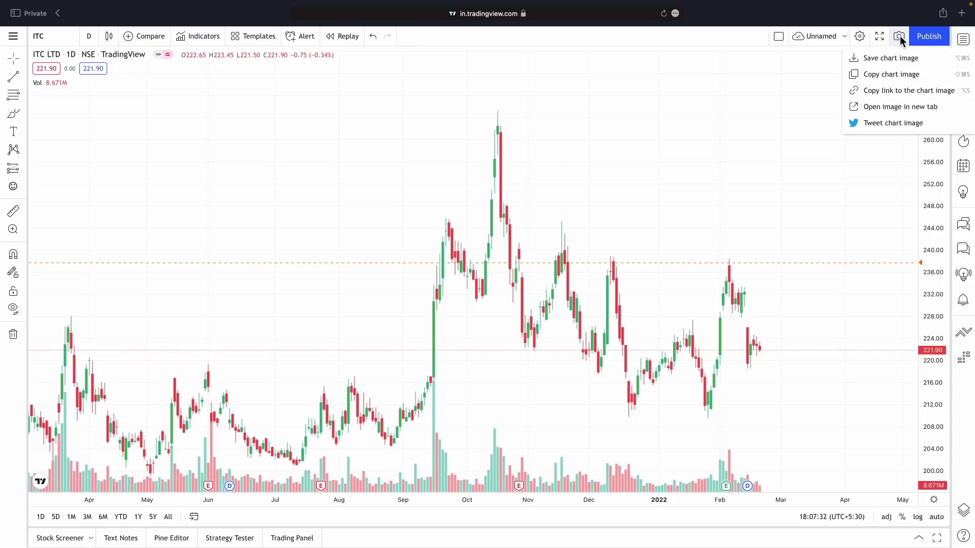
click(894, 75)
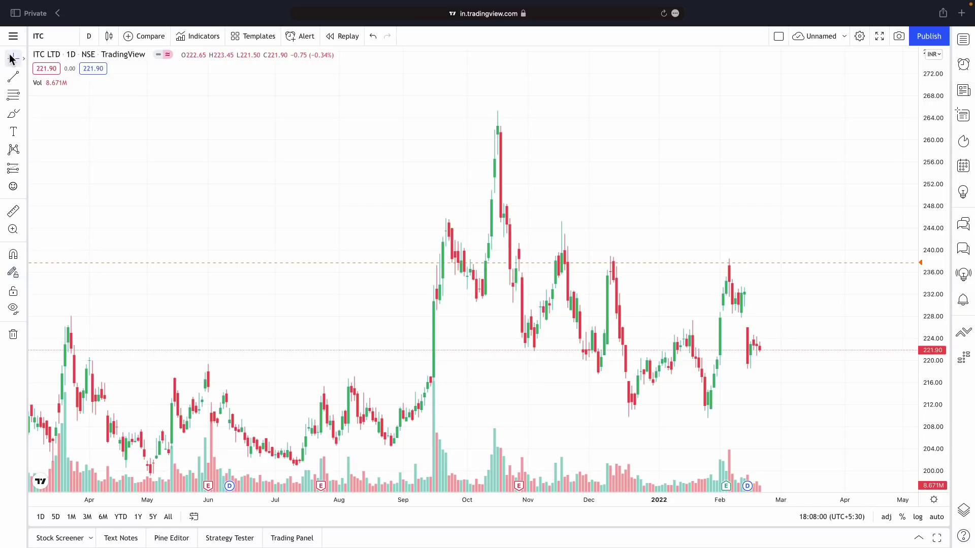
click(14, 58)
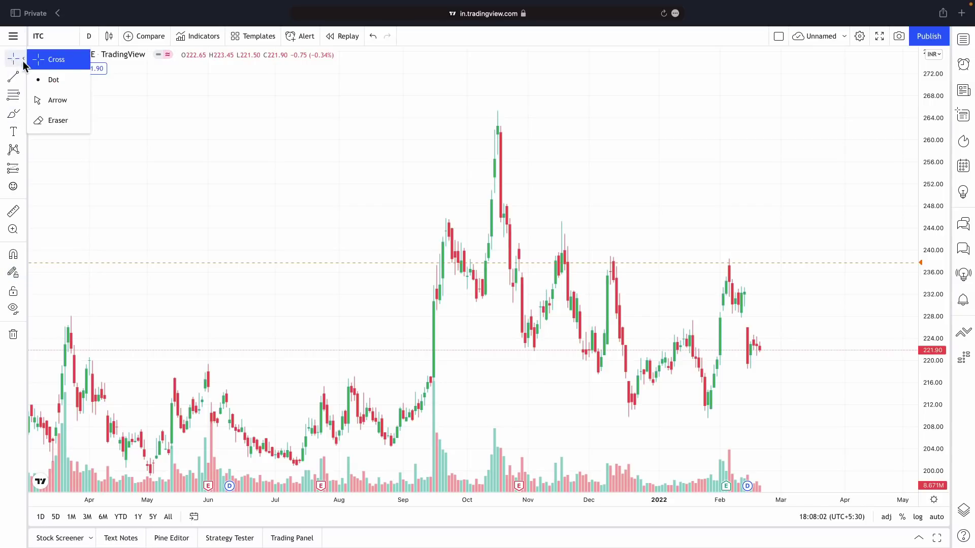
click(53, 81)
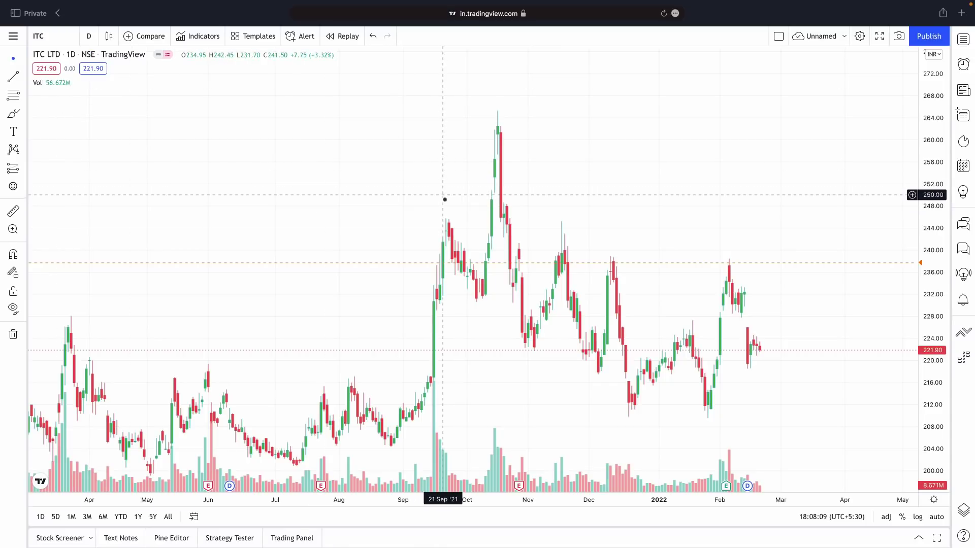
click(13, 58)
click(51, 77)
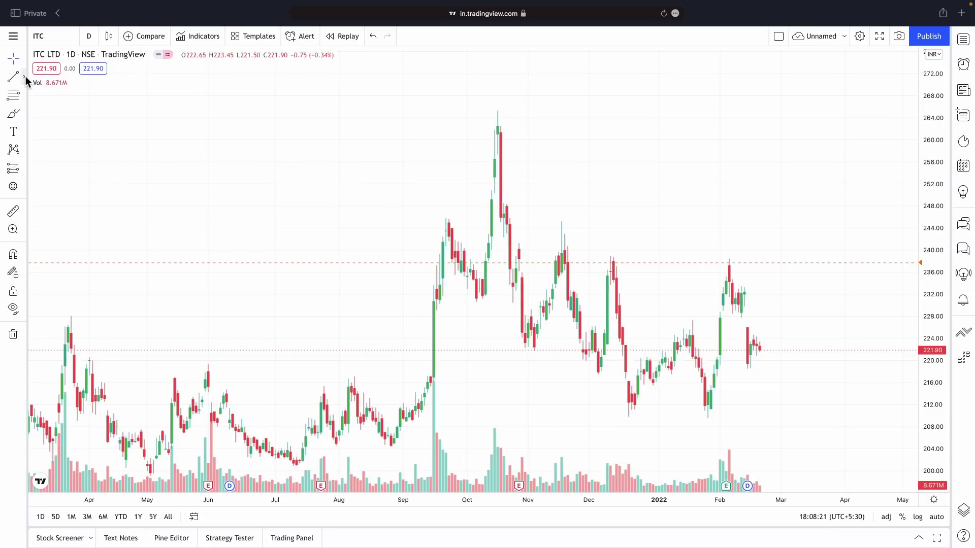
Star Trend Line and Horizontal Line as favourite drawing tools.
click(24, 77)
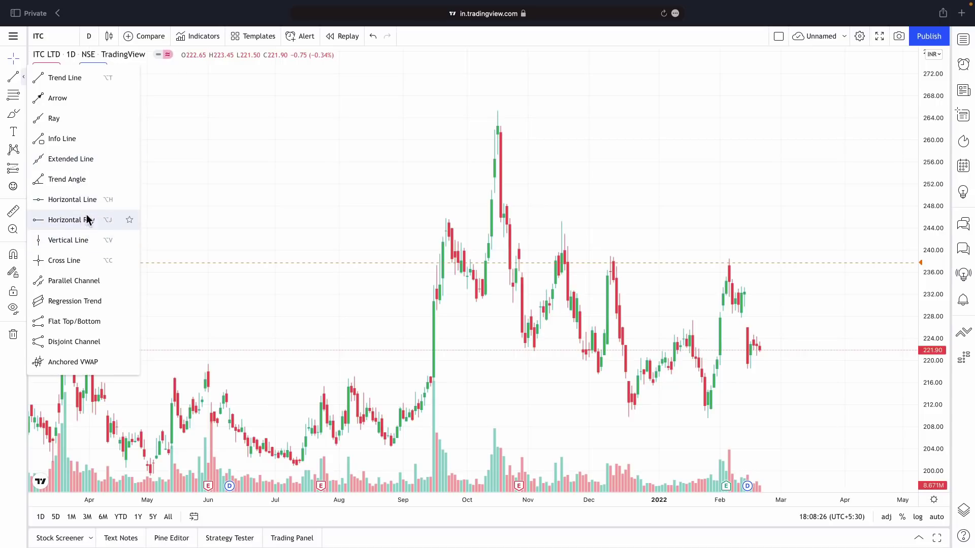
click(130, 78)
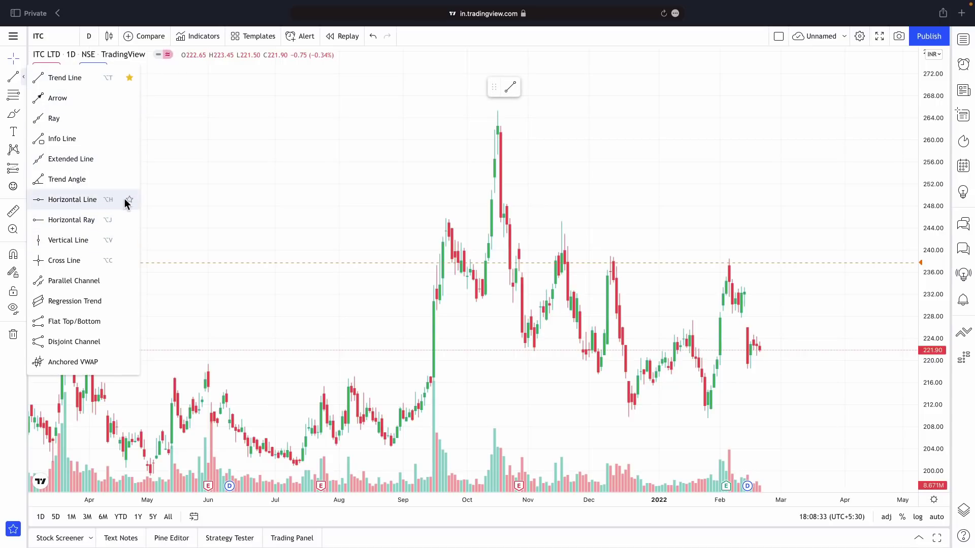
click(130, 200)
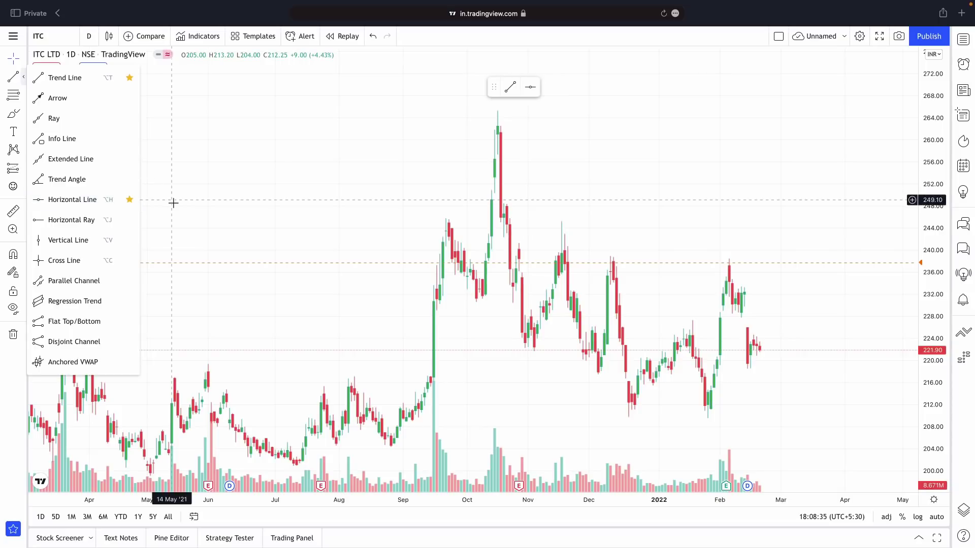
Draw a rising trend line from the July 2021 low to near 211.40 in March.
click(69, 79)
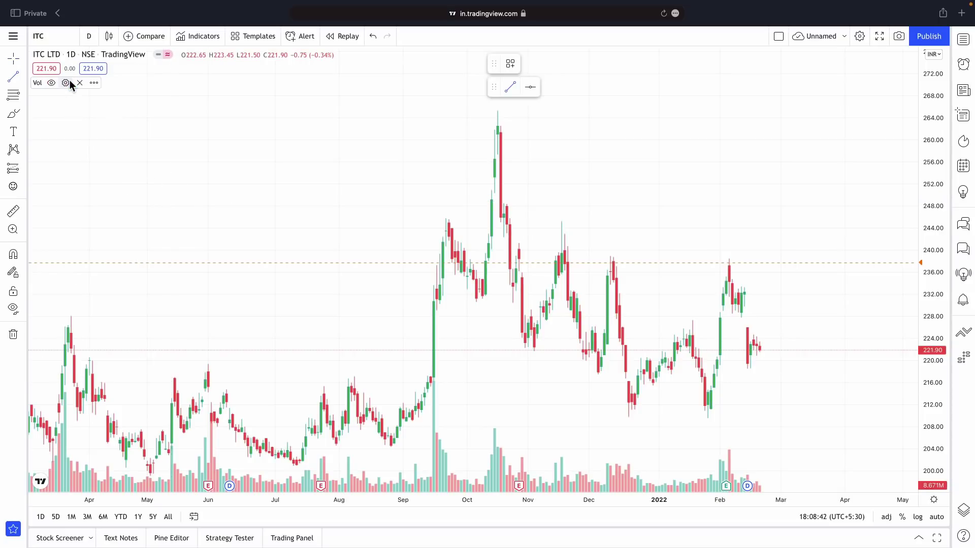
drag(932, 224, 949, 337)
click(287, 405)
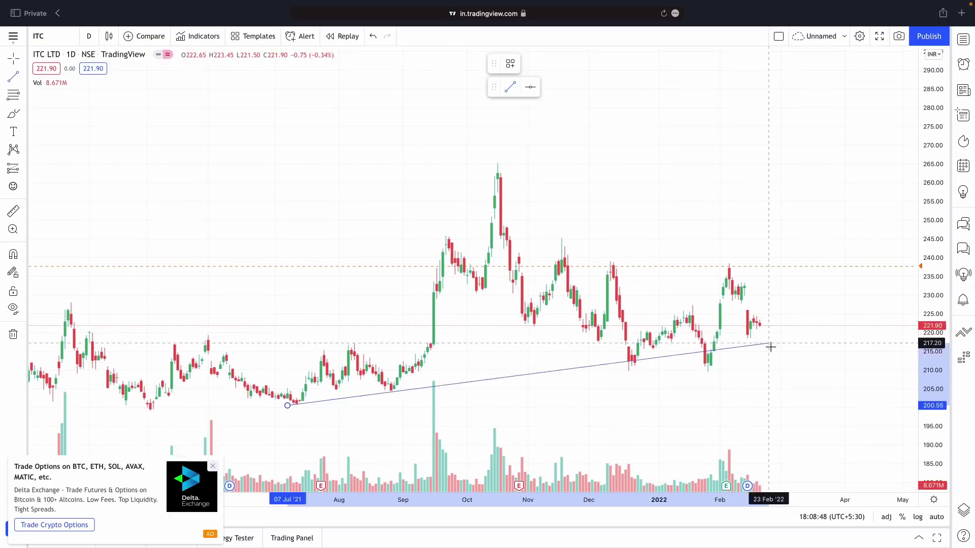
click(794, 367)
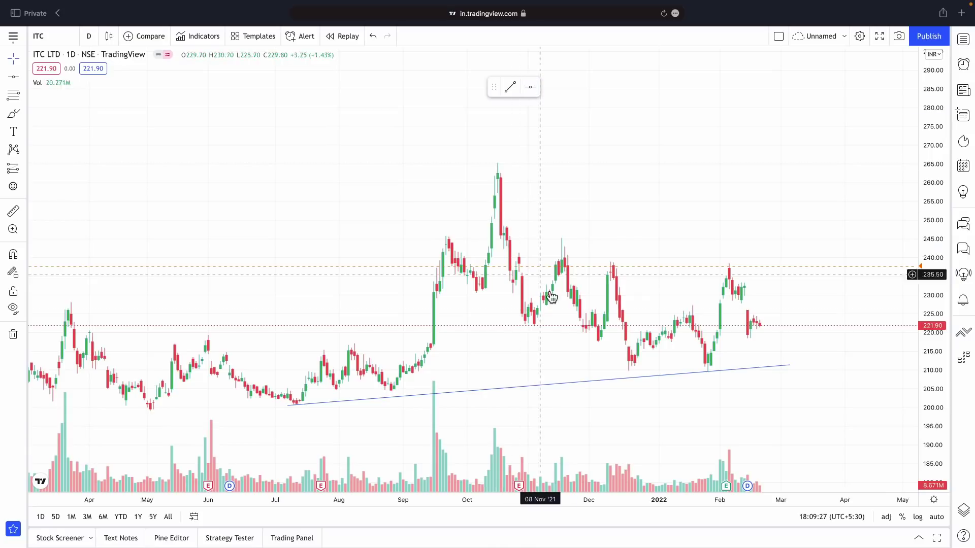
Restyle the trend line to 3px thickness and teal, with the line tools list showing.
click(609, 381)
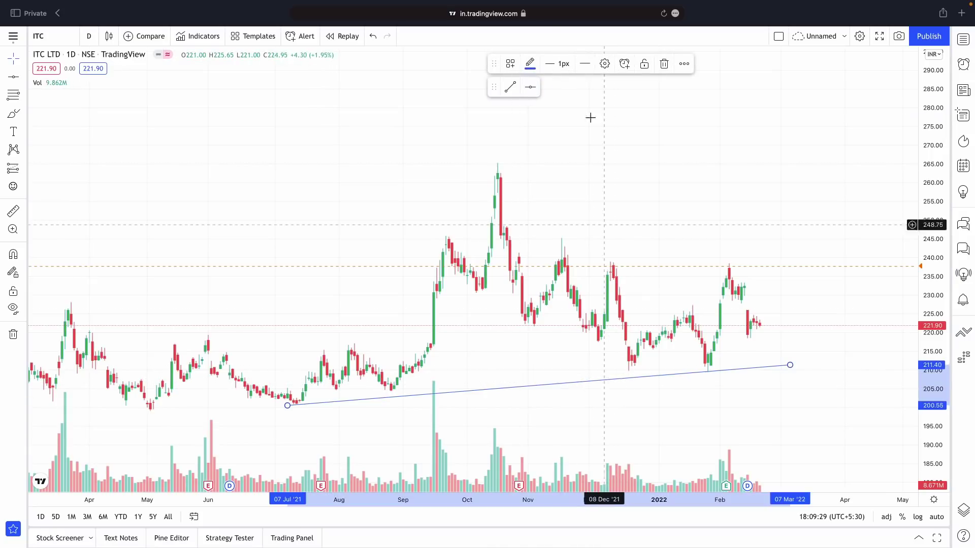
click(559, 63)
click(556, 117)
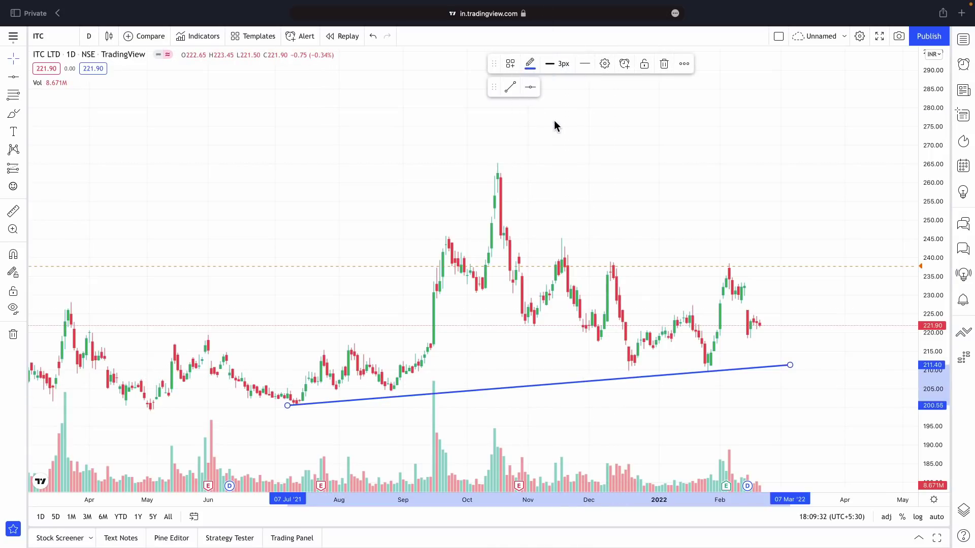
click(529, 63)
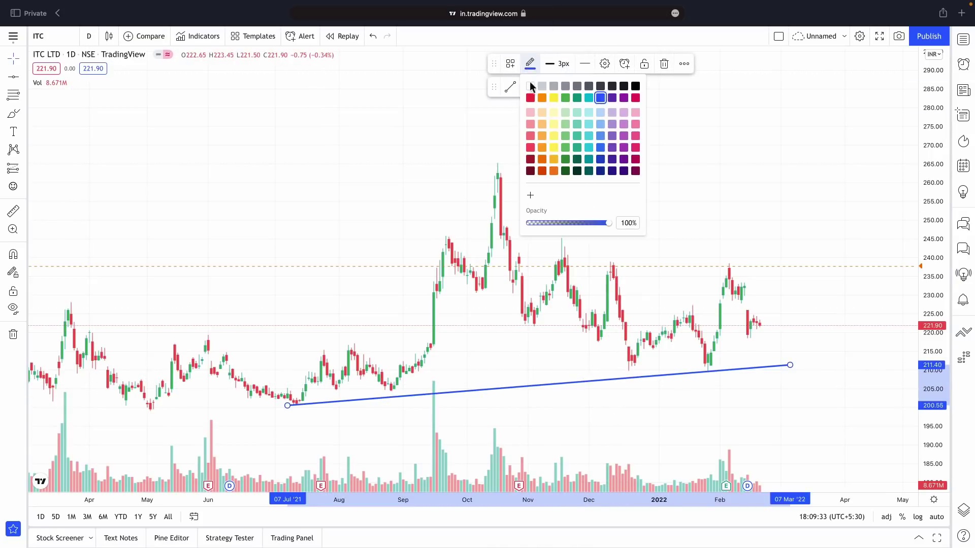
click(577, 135)
click(649, 228)
click(23, 77)
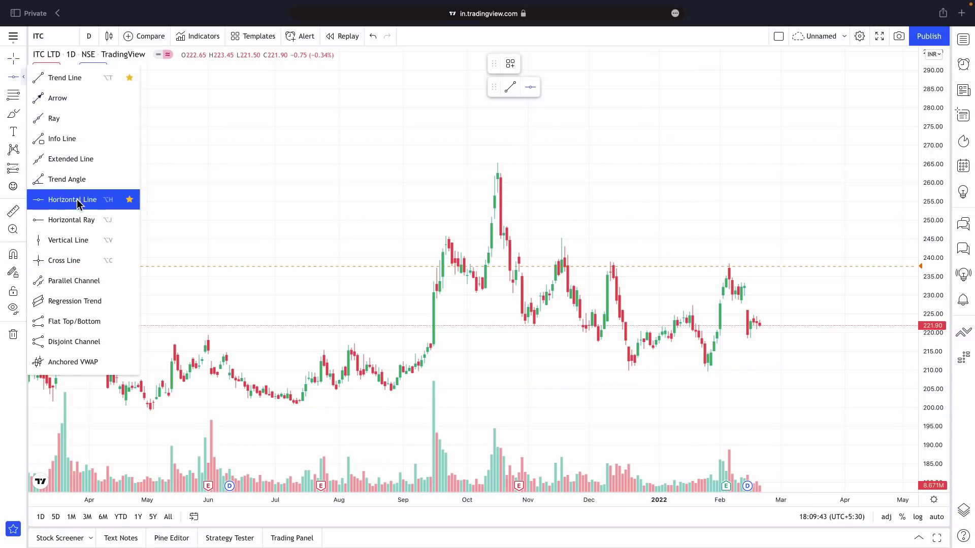
Place horizontal lines at 264.85 and 199.45, and make the 264.85 line 4px thick.
click(79, 200)
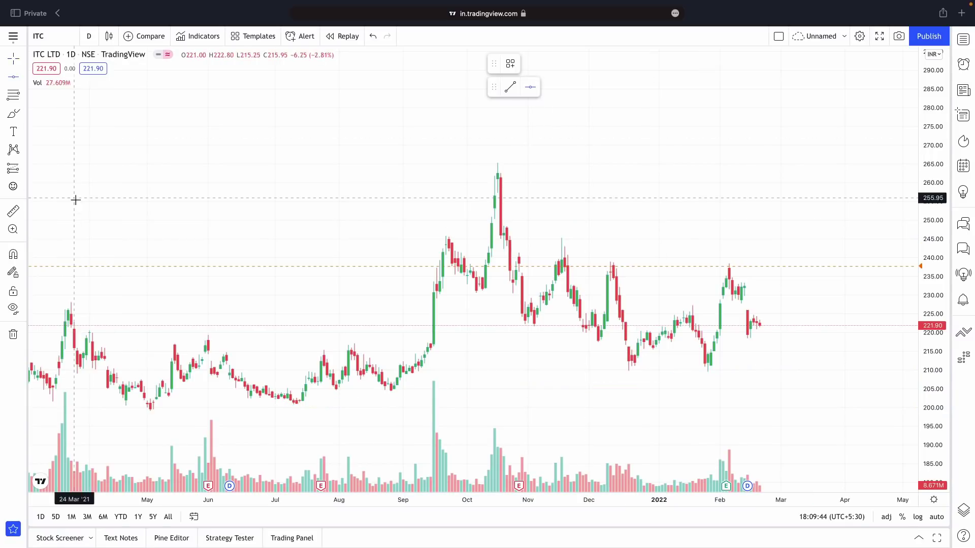
click(492, 164)
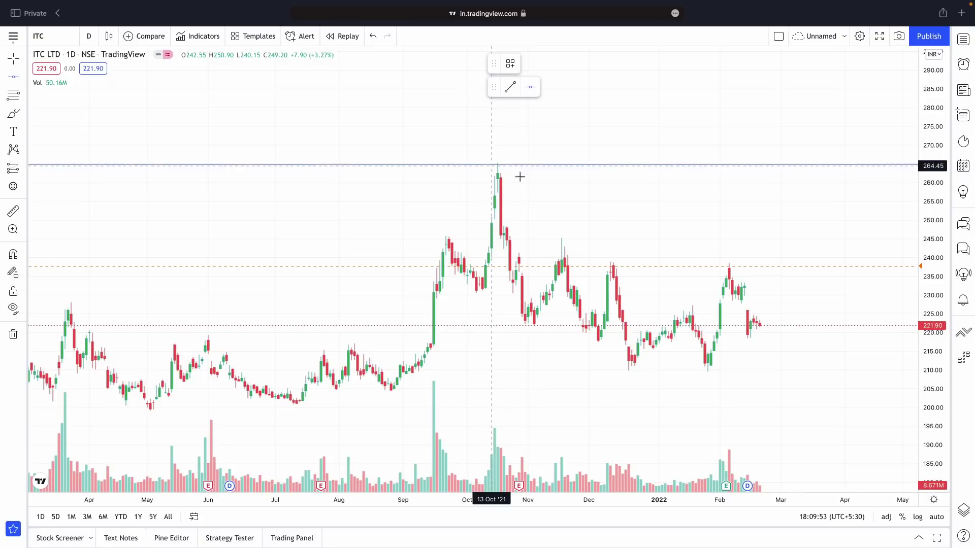
click(318, 409)
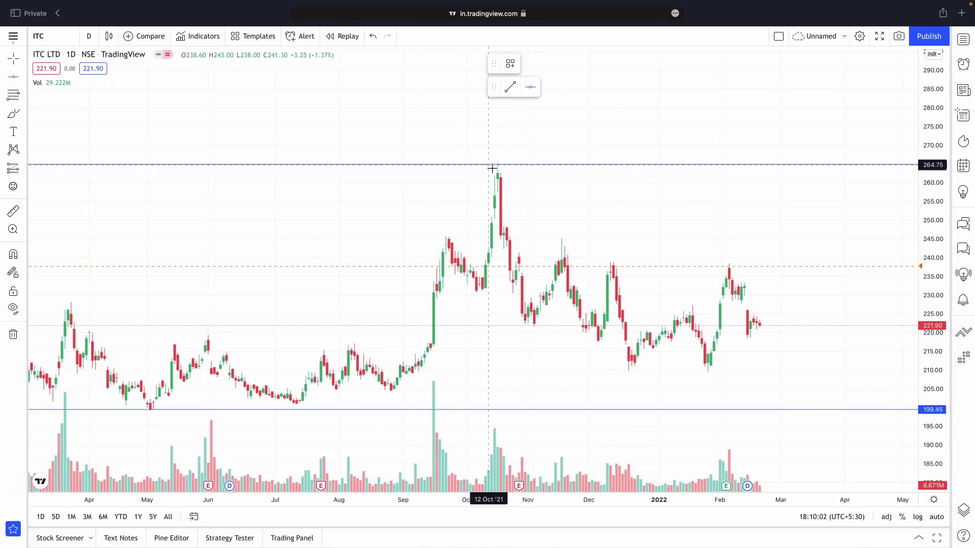
click(497, 165)
click(556, 64)
click(565, 137)
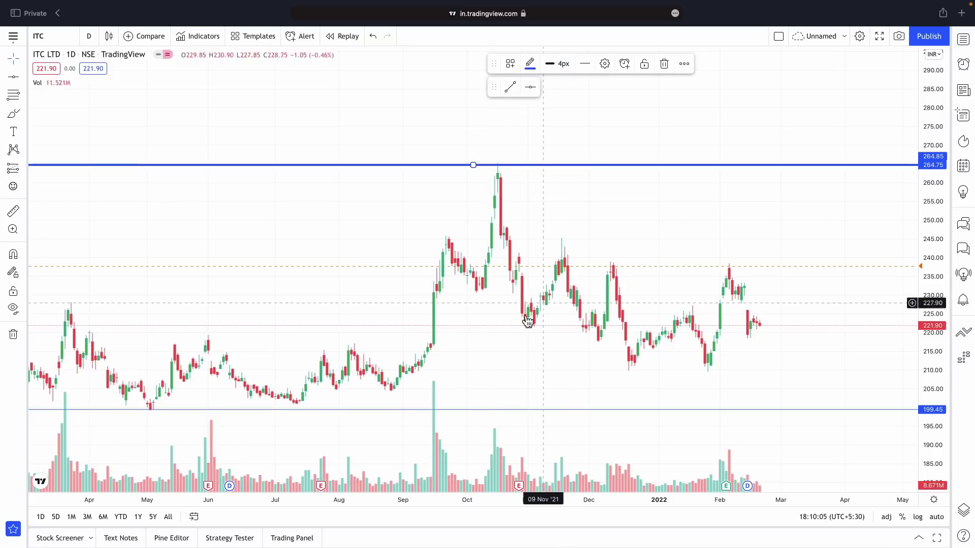
click(24, 95)
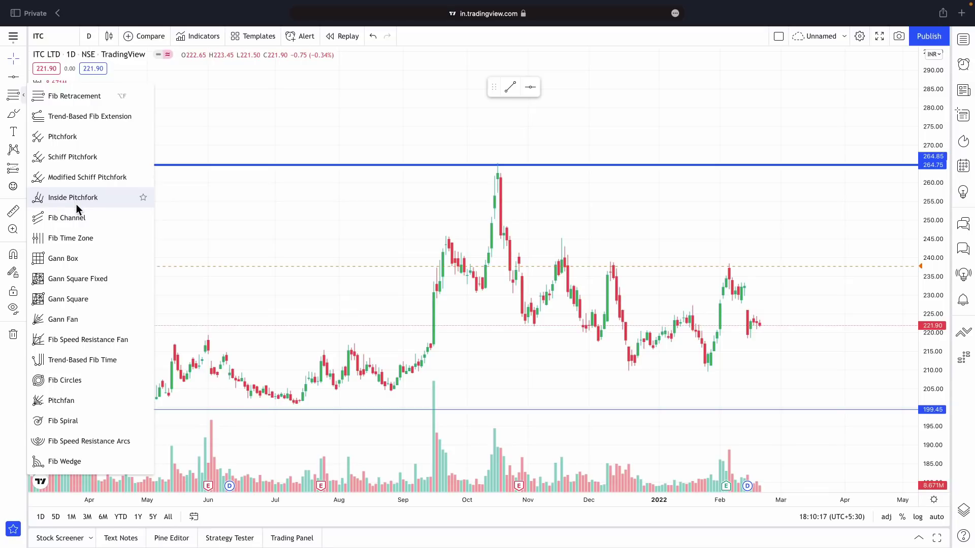
click(81, 97)
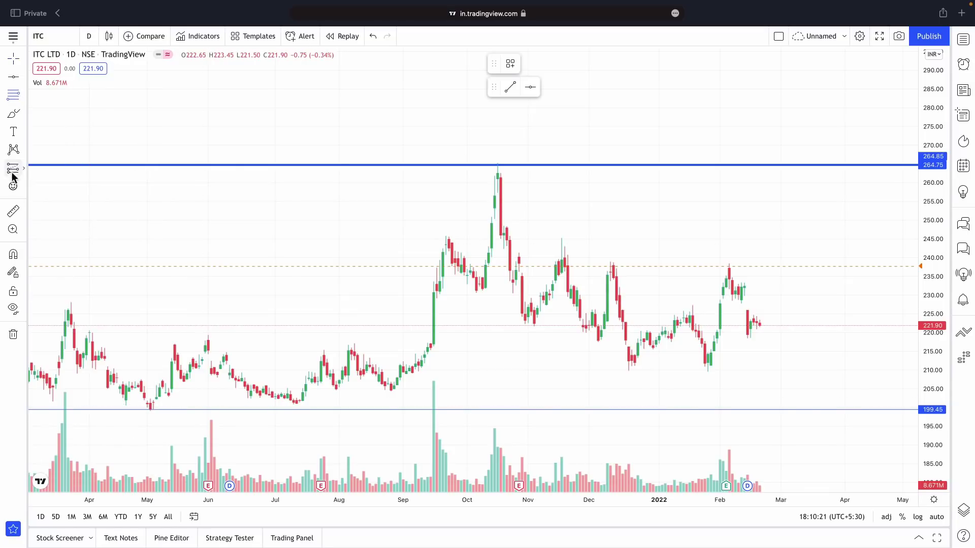
click(297, 402)
click(562, 164)
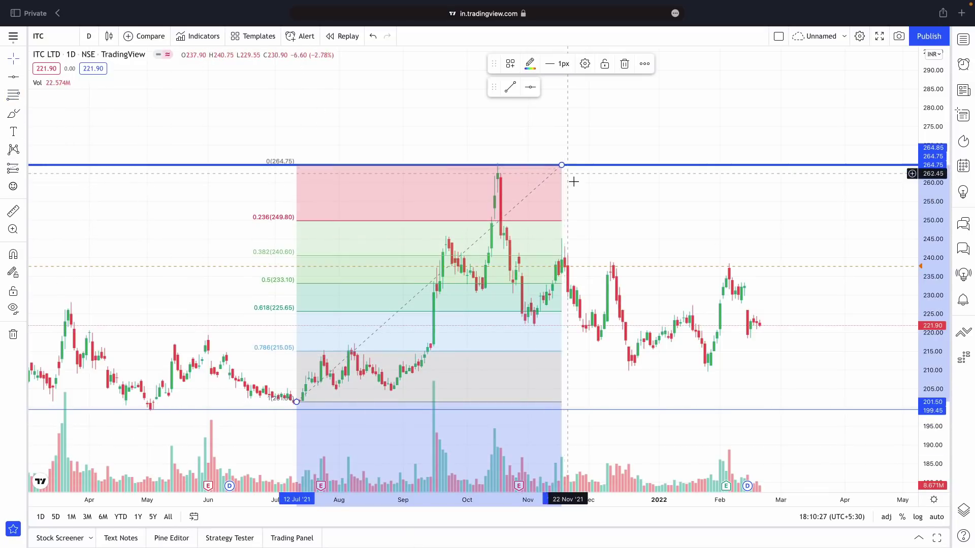
click(561, 164)
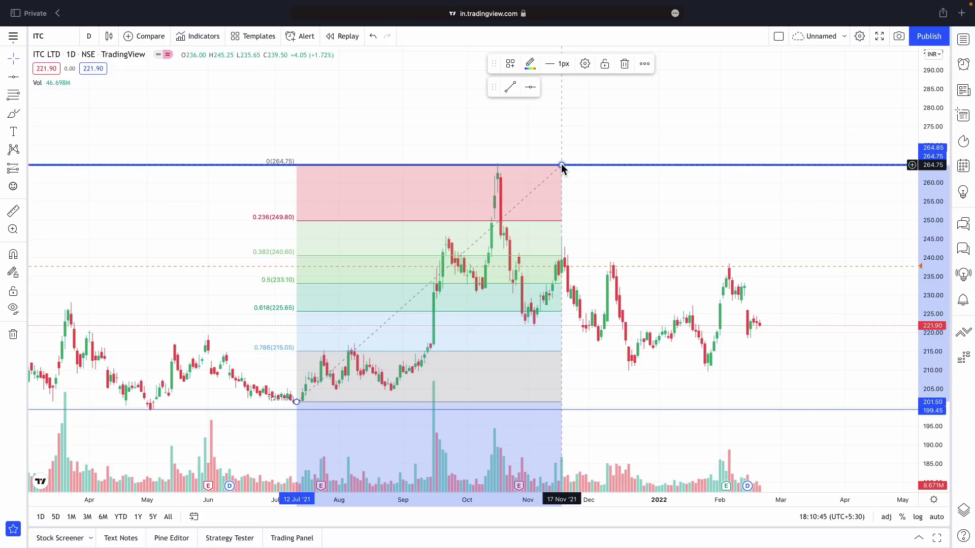
key(Delete)
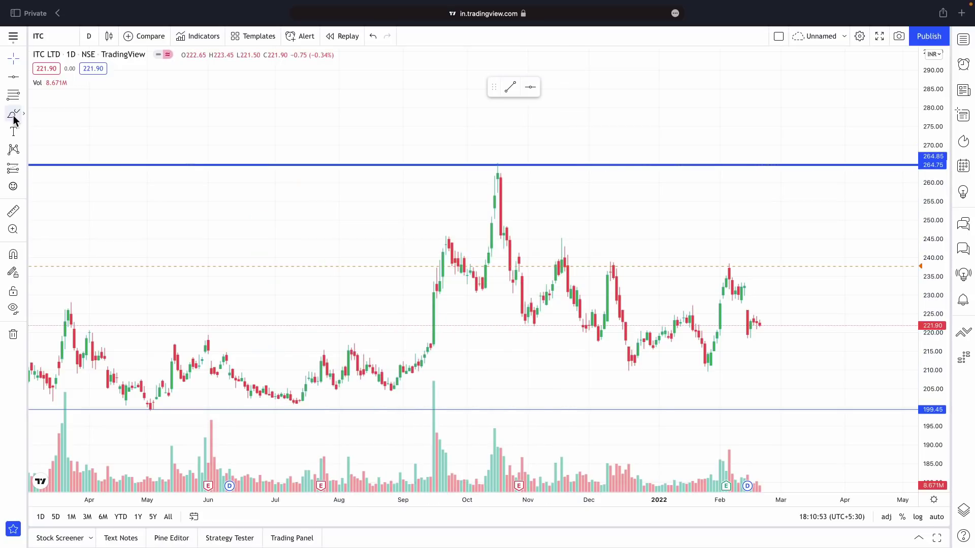
Draw two freehand curves near the chart top, then measure from 217.35 to 234.70.
click(13, 114)
drag(135, 123, 261, 115)
drag(187, 162, 282, 135)
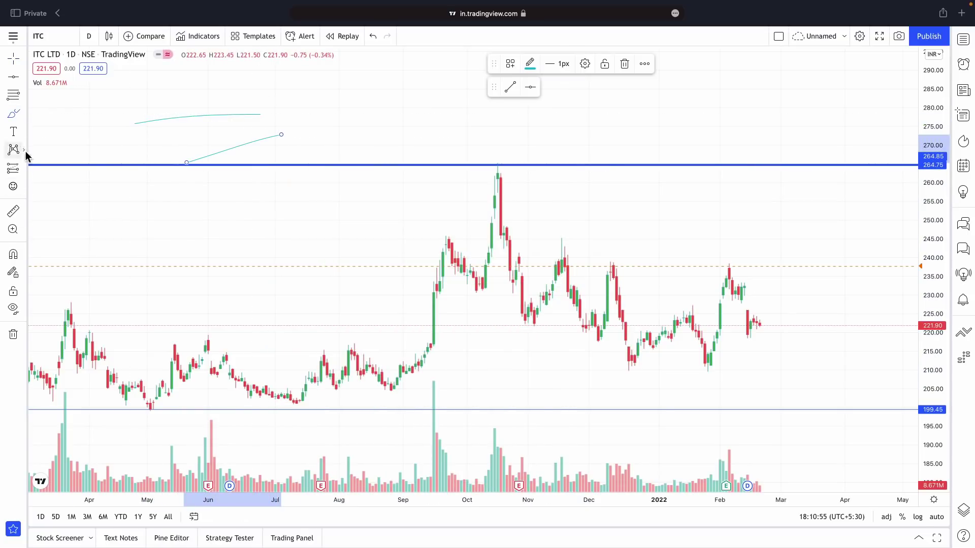
click(14, 213)
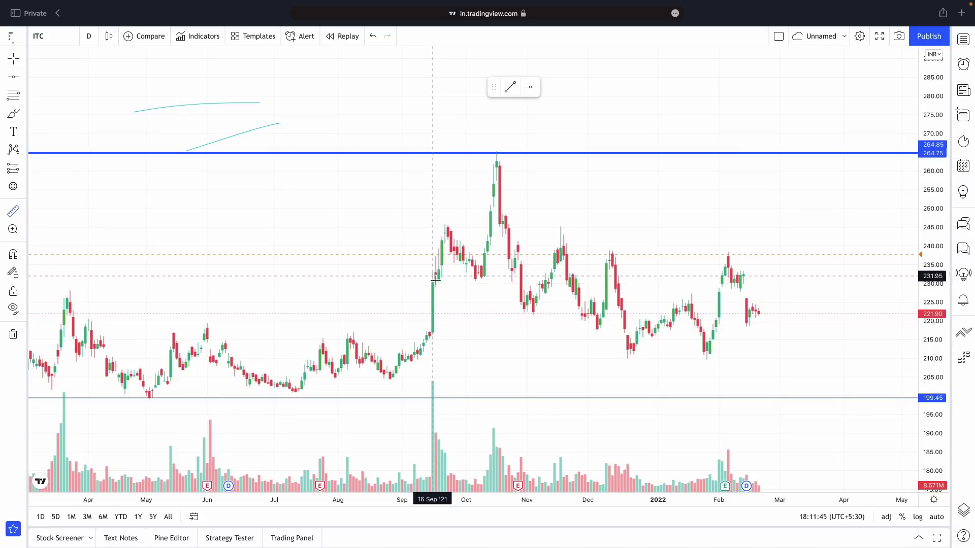
click(431, 330)
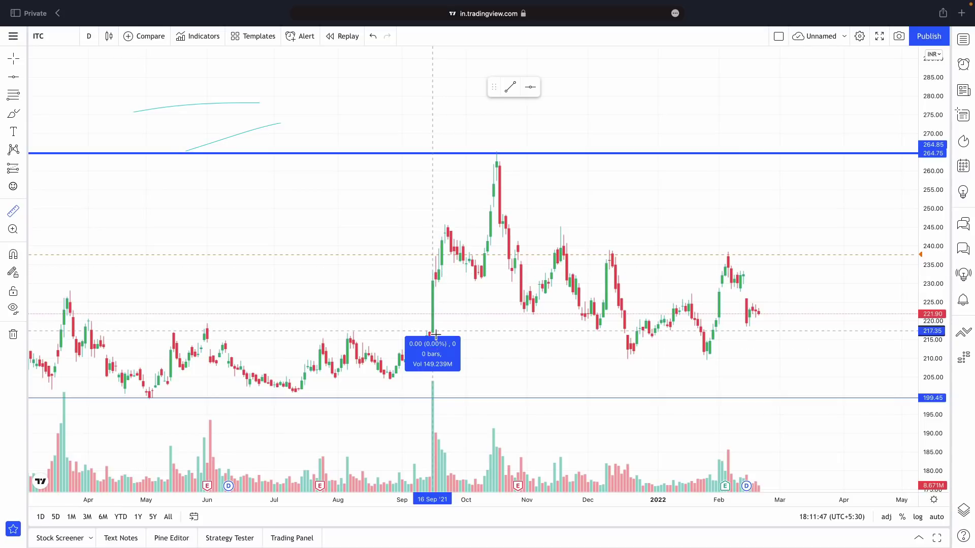
click(415, 269)
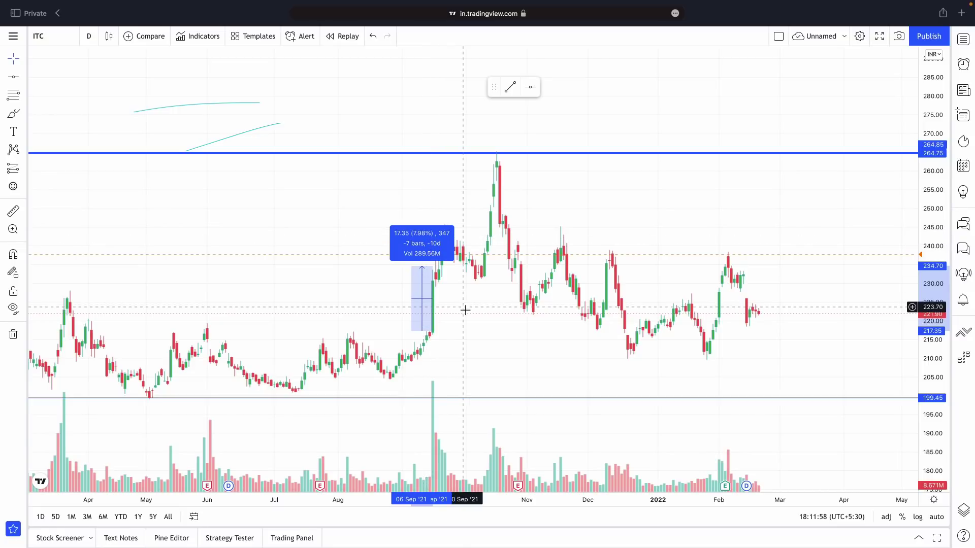
Measure from the latest candle to the blue resistance line, then remove all drawings.
click(426, 306)
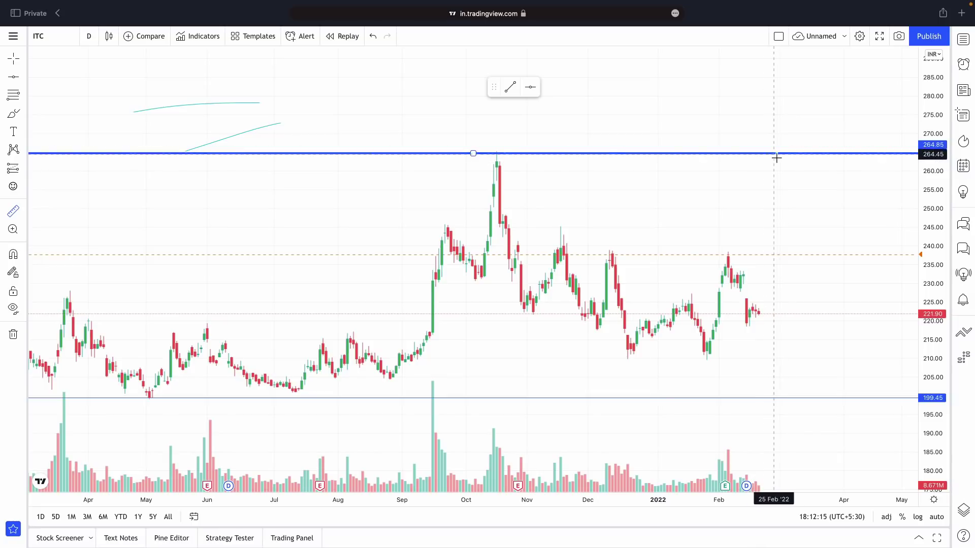
scroll(786, 435, up, 1)
click(756, 268)
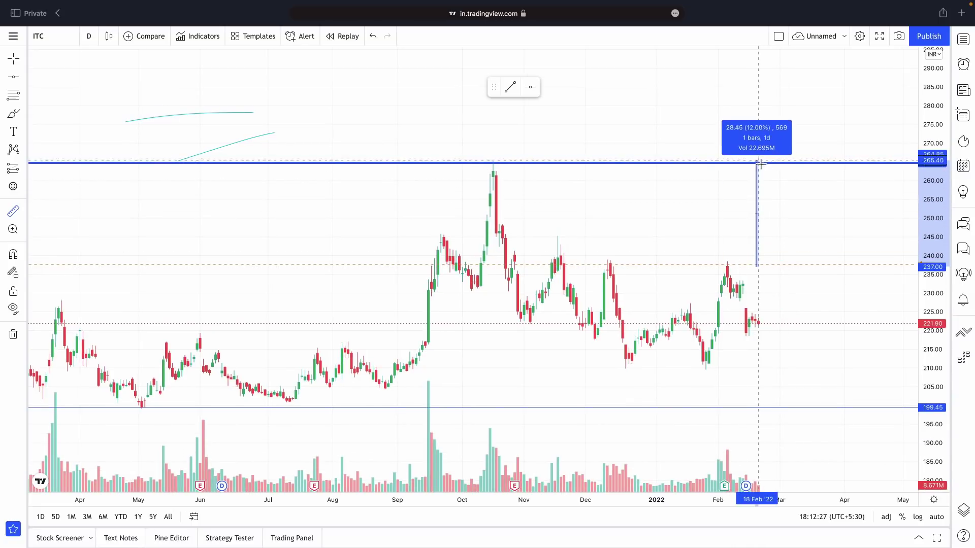
click(760, 166)
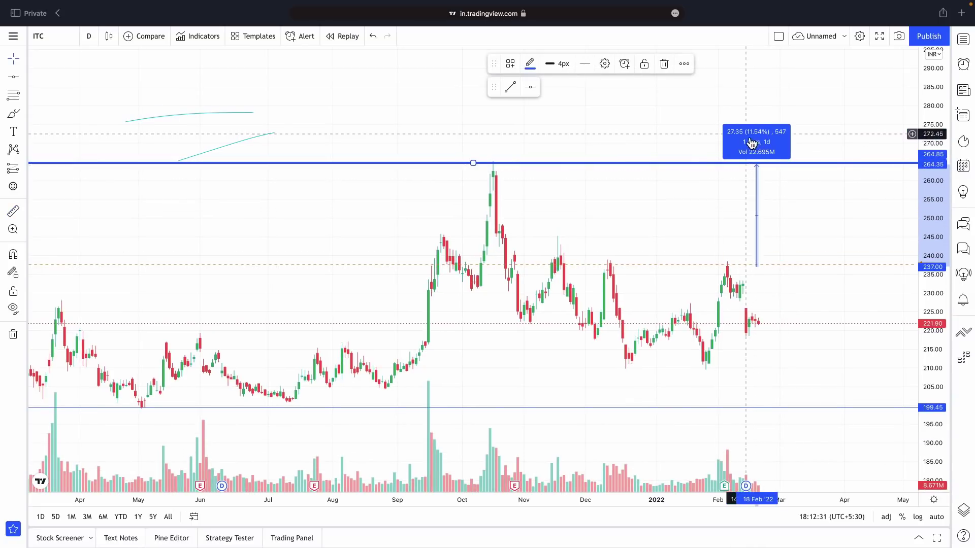
click(150, 323)
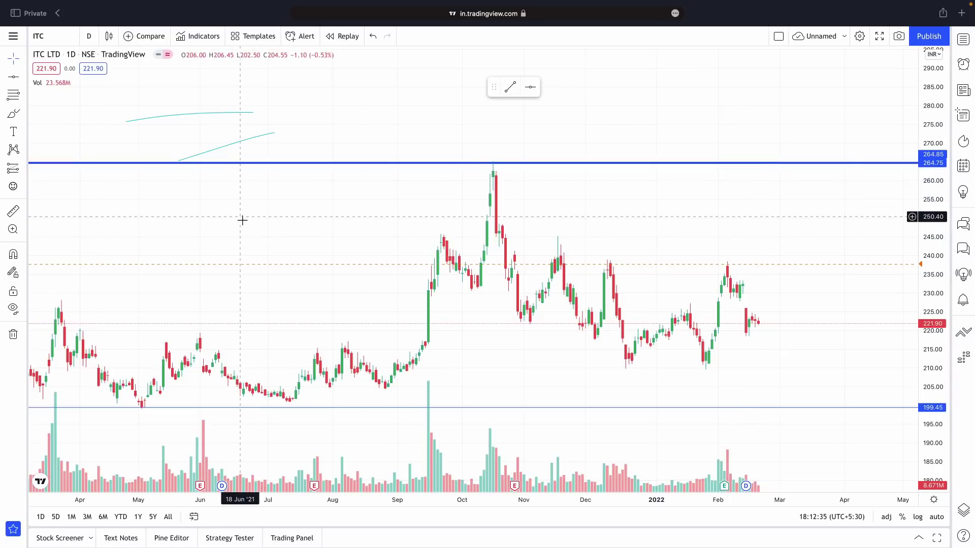
click(13, 337)
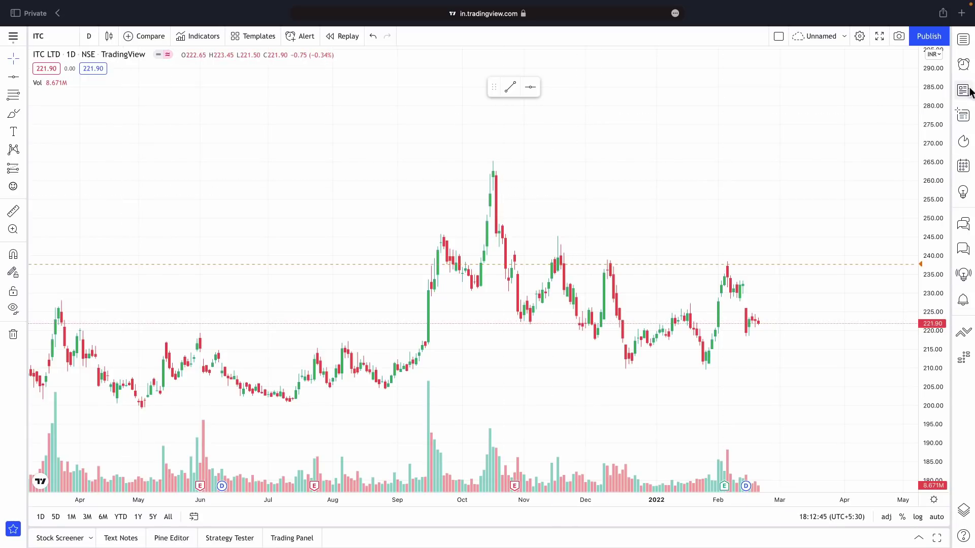
Open the watchlist and clear every symbol out of it.
click(963, 42)
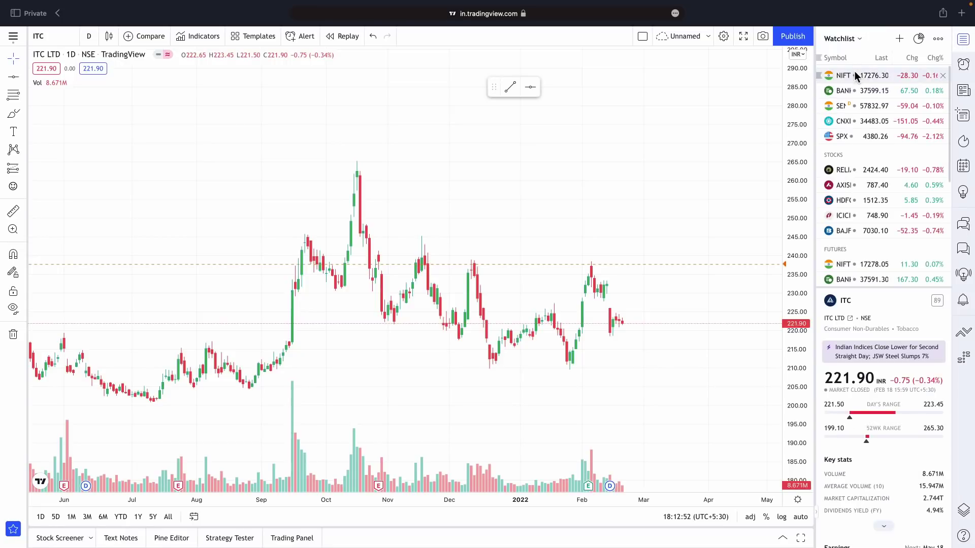
scroll(942, 88, down, 5)
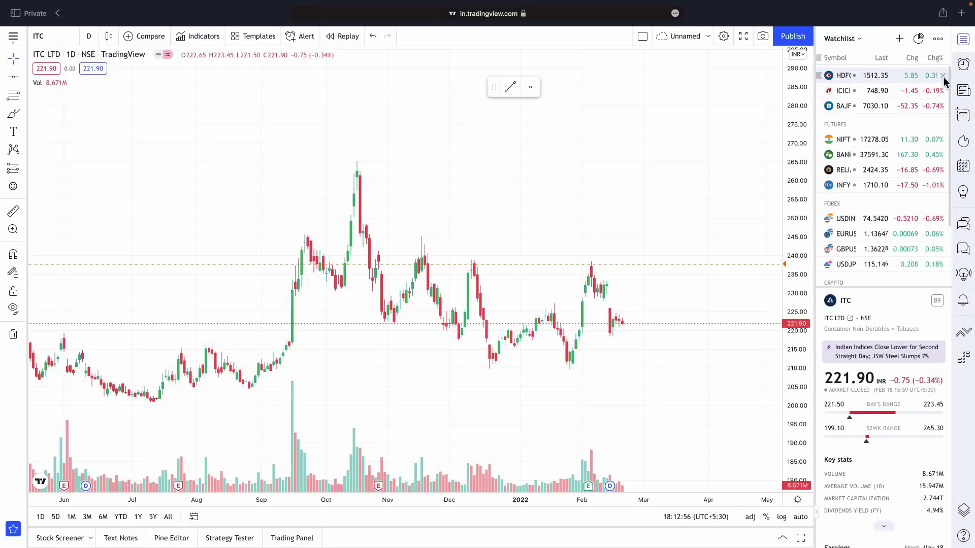
click(943, 76)
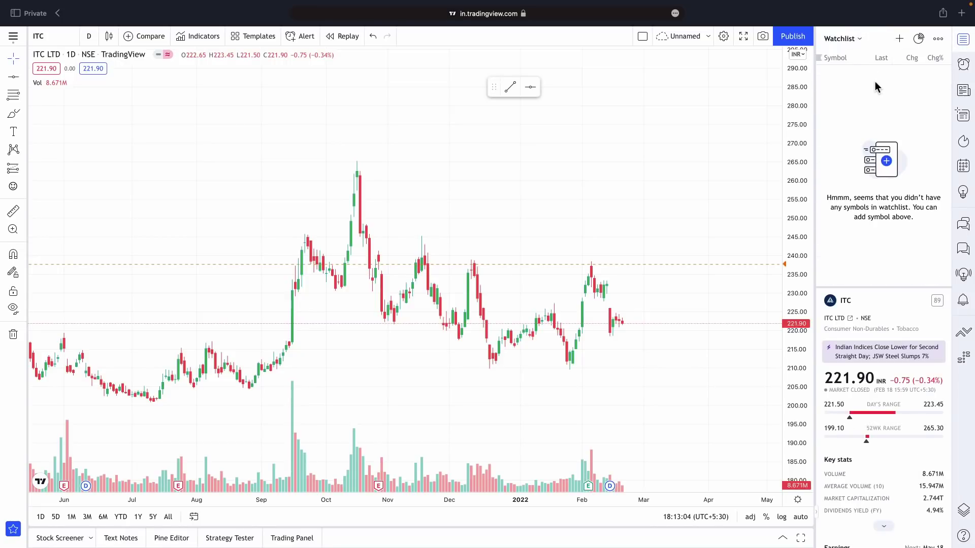
Add the NIFTY 50 and NIFTY BANK indices to the watchlist.
click(898, 40)
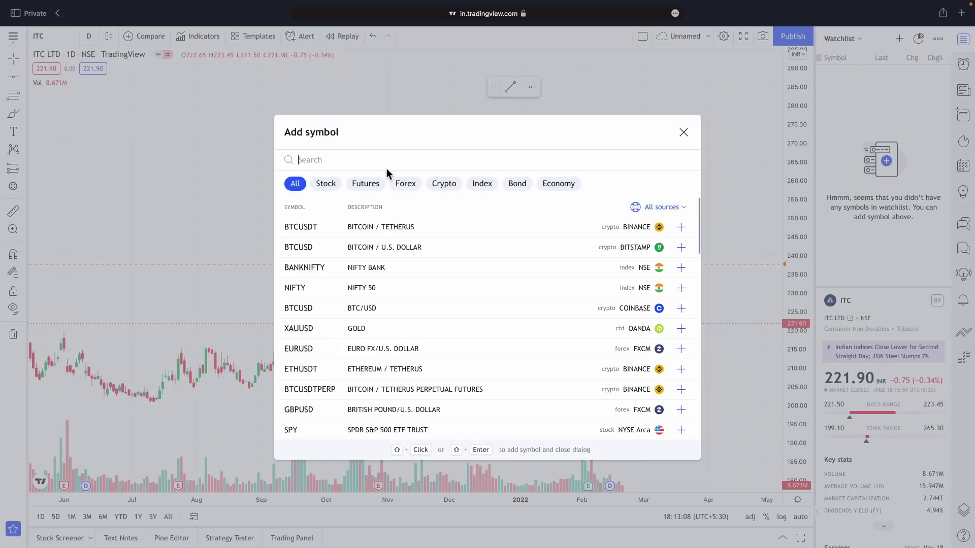
text(NIFTY)
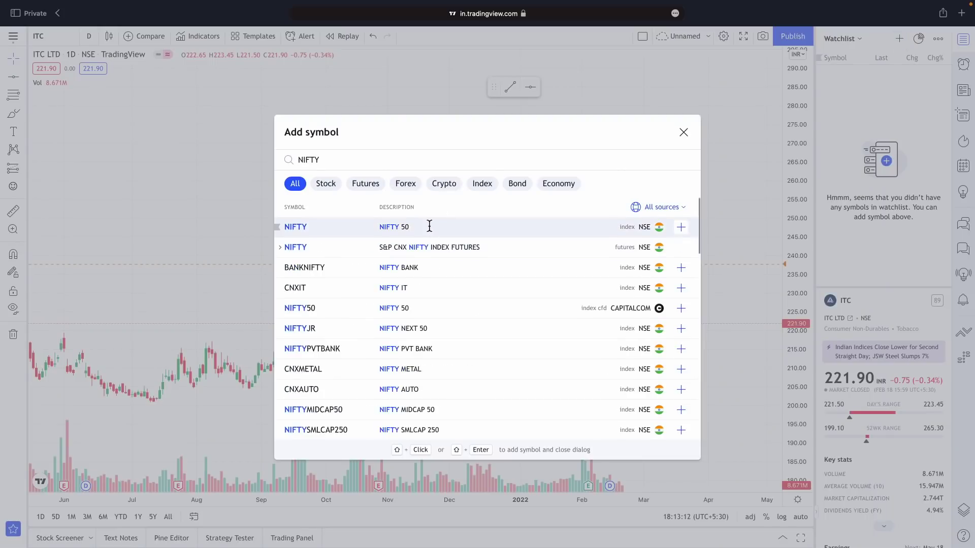
click(427, 224)
text(BANK NIFY)
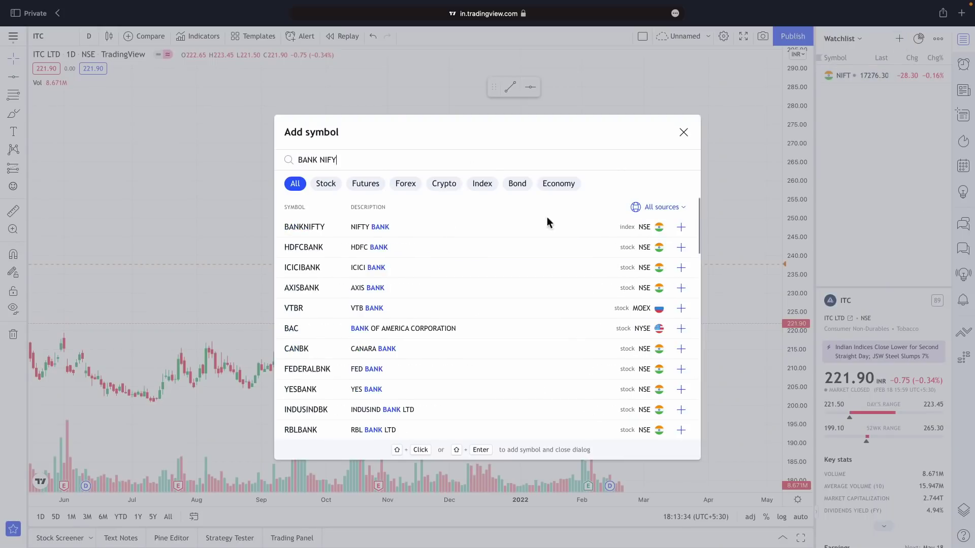
shift+click(414, 230)
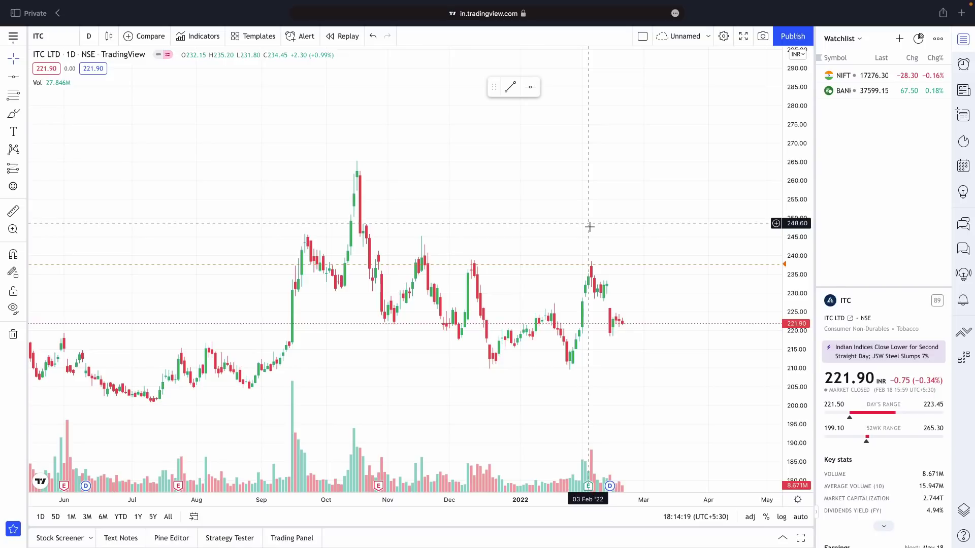
Delete the ITC Crossing 237.80 alert from the Alerts list, then close the side panel.
click(963, 64)
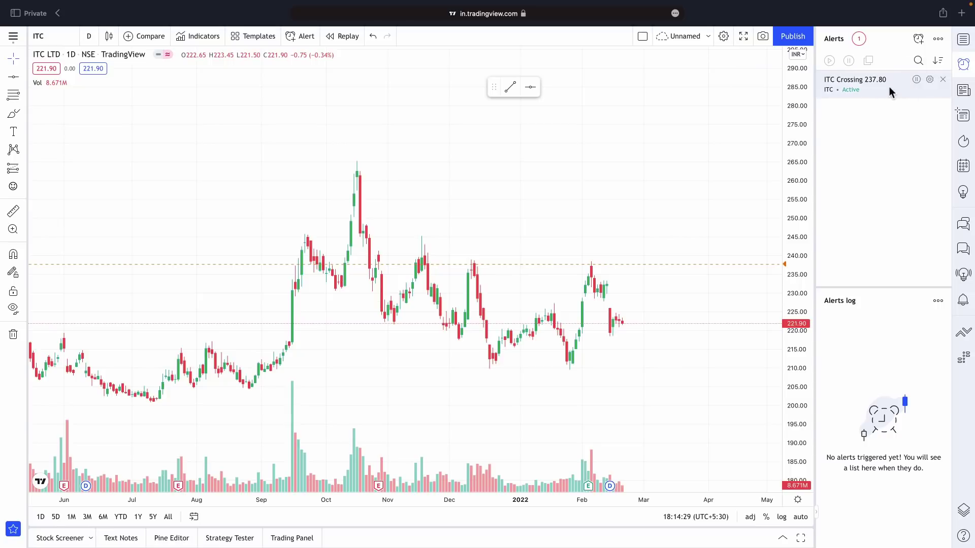
click(943, 80)
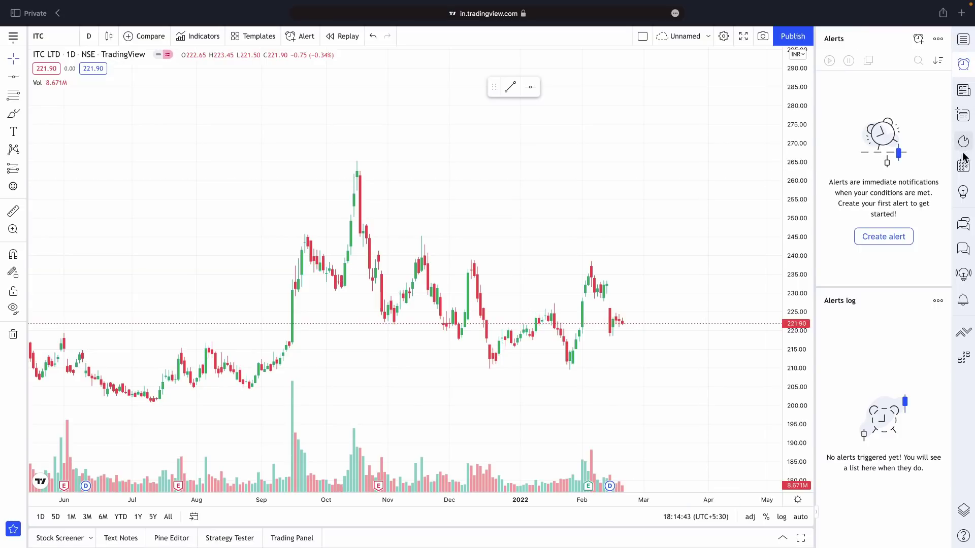
click(963, 39)
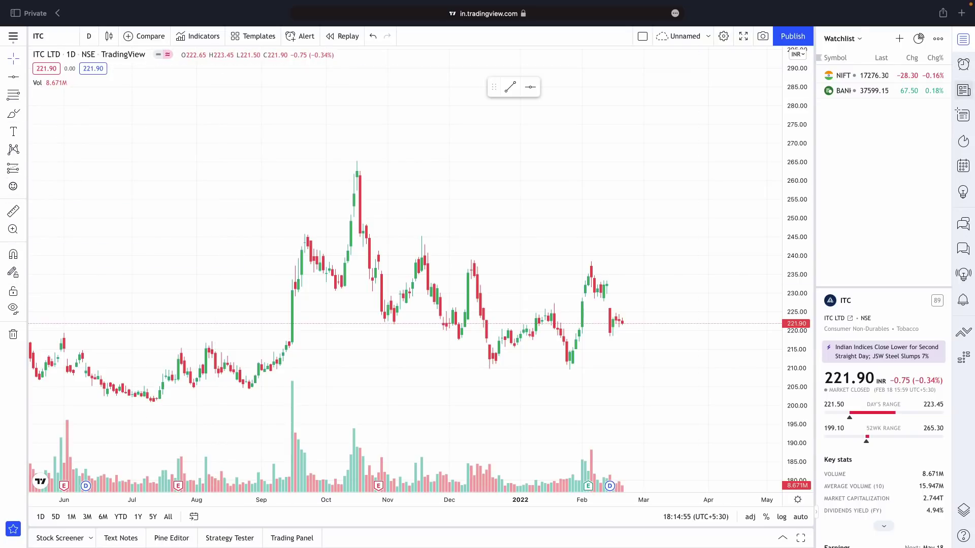
click(963, 39)
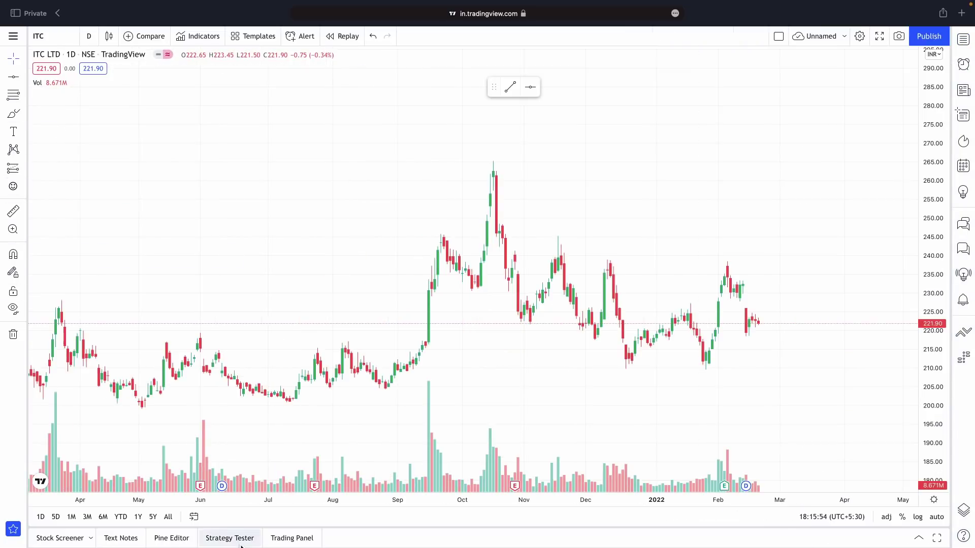
Connect Paper Trading from the Trading Panel, giving a 100 000.00 USD balance, and dismiss the broker hint.
click(300, 542)
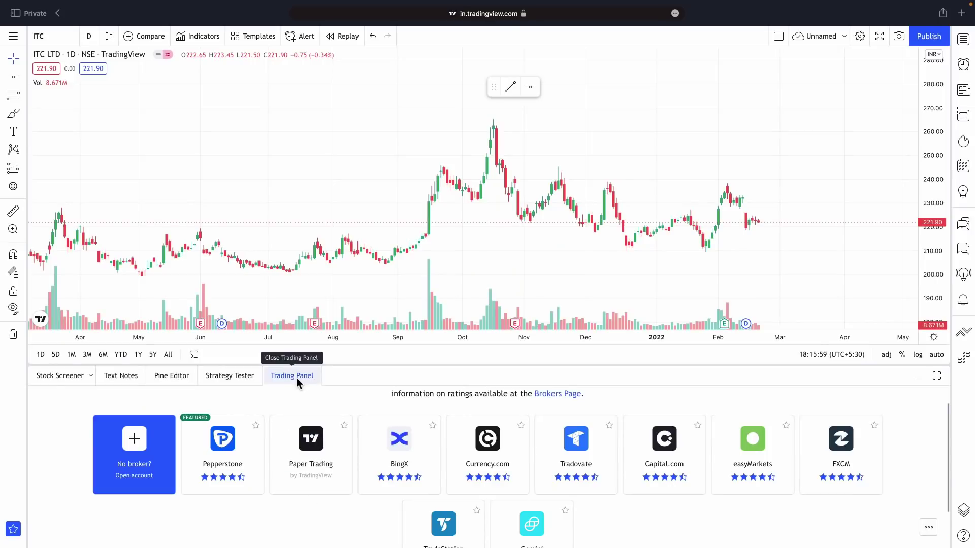
mouse_move(312, 488)
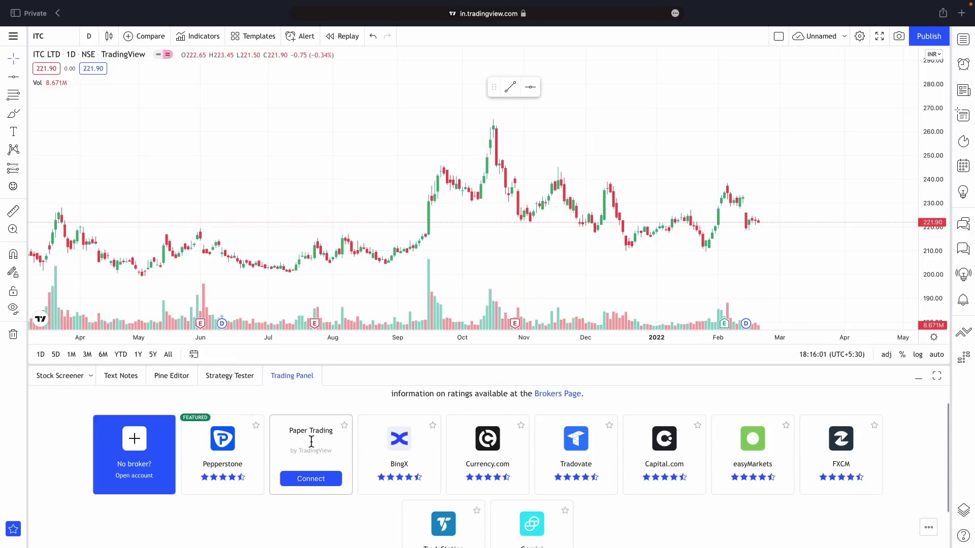
click(315, 480)
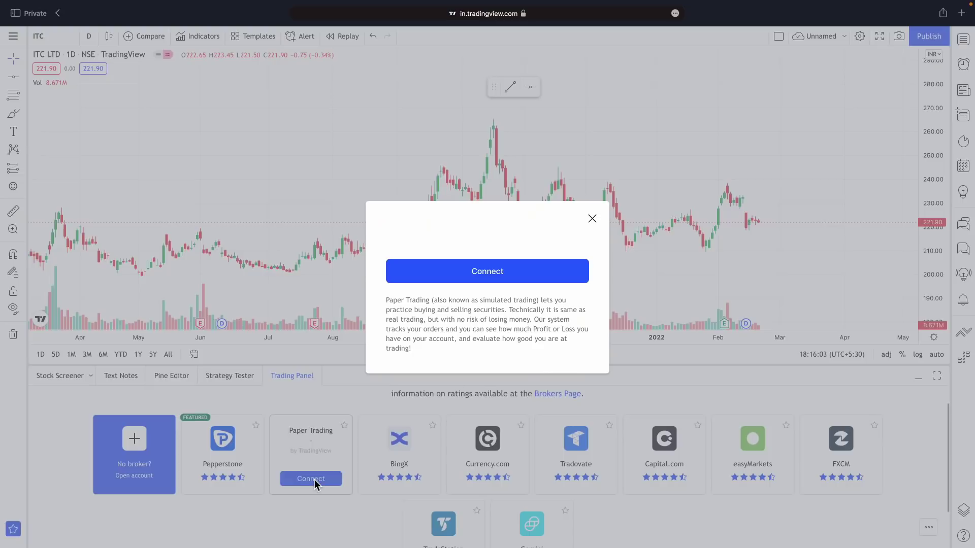
click(480, 277)
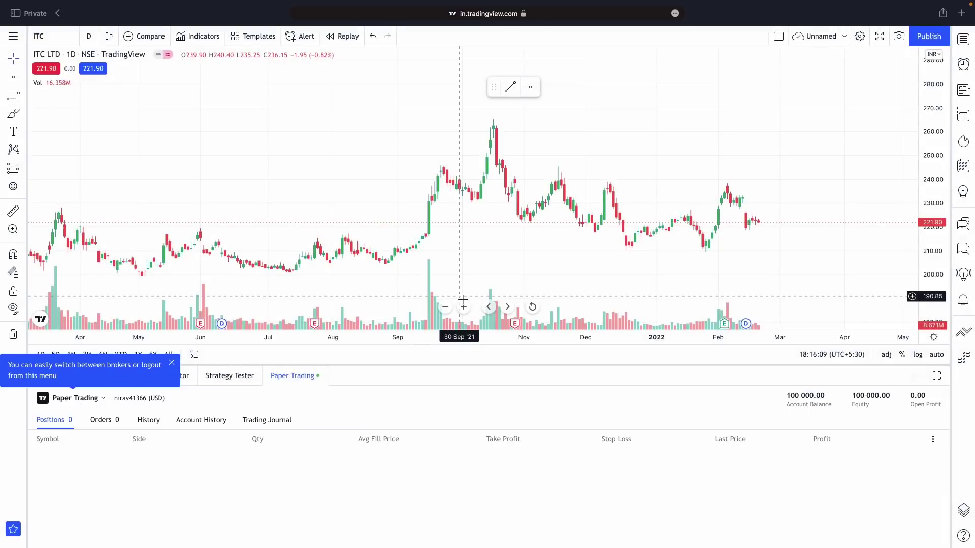
click(208, 449)
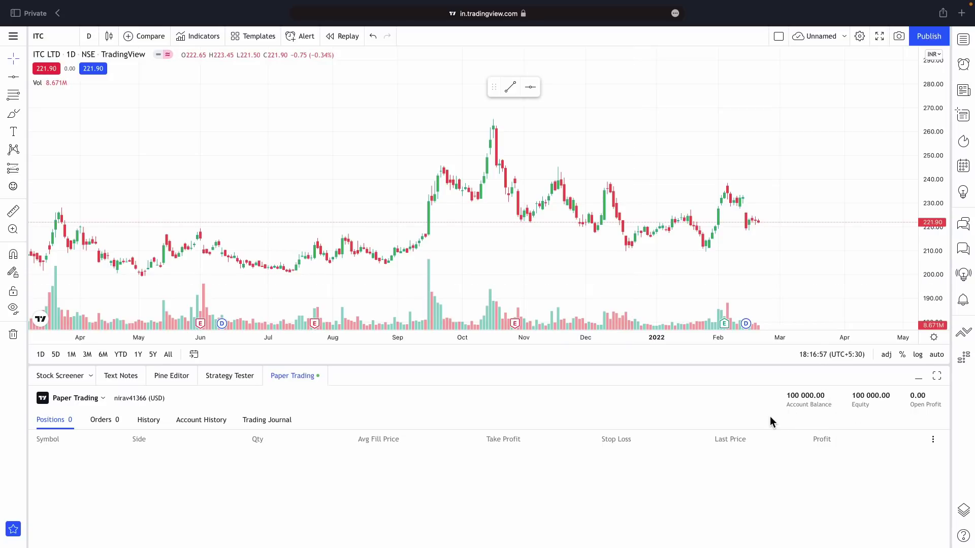
Minimise the Paper Trading panel so the ITC candlesticks and volume bars show in full.
click(293, 376)
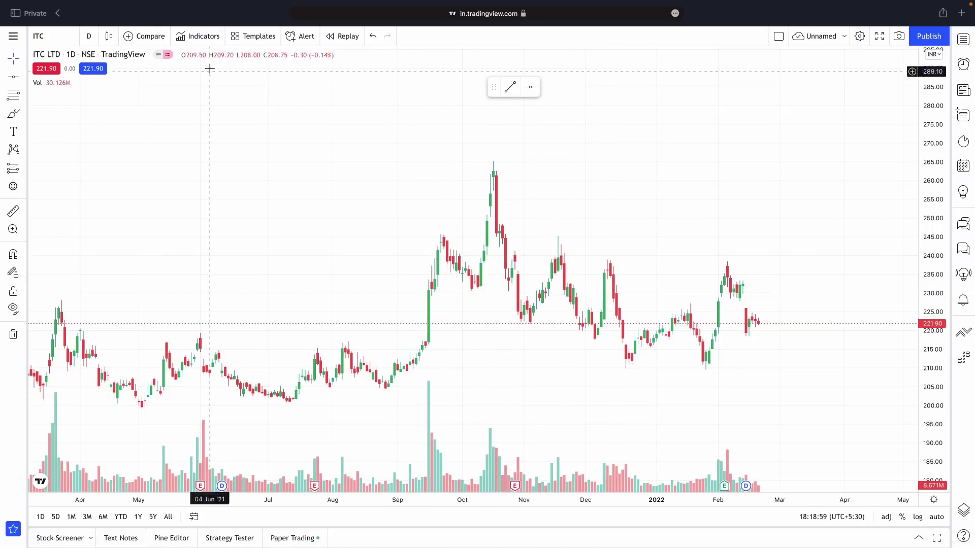
Browse the Indicators list and close it without adding anything.
click(202, 38)
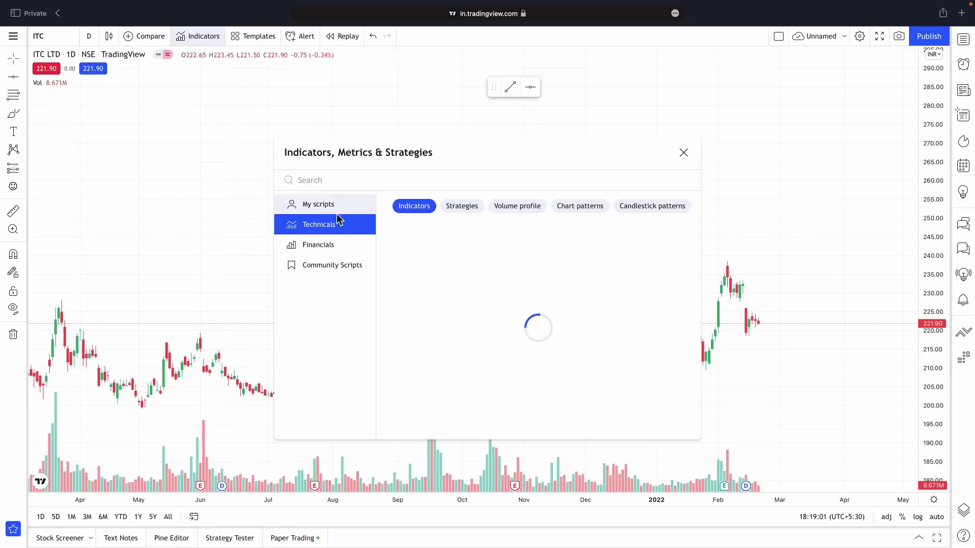
scroll(476, 307, down, 2)
scroll(477, 309, down, 7)
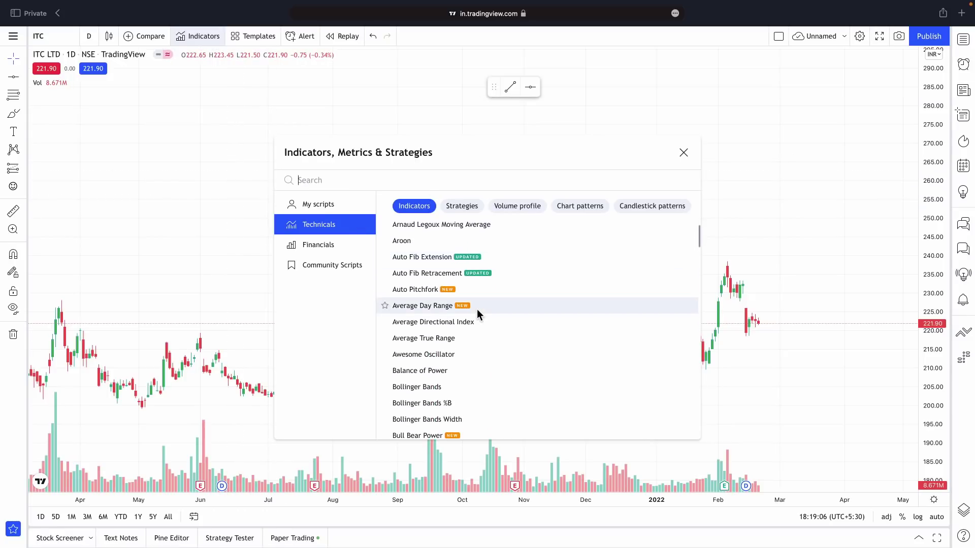
scroll(477, 310, down, 15)
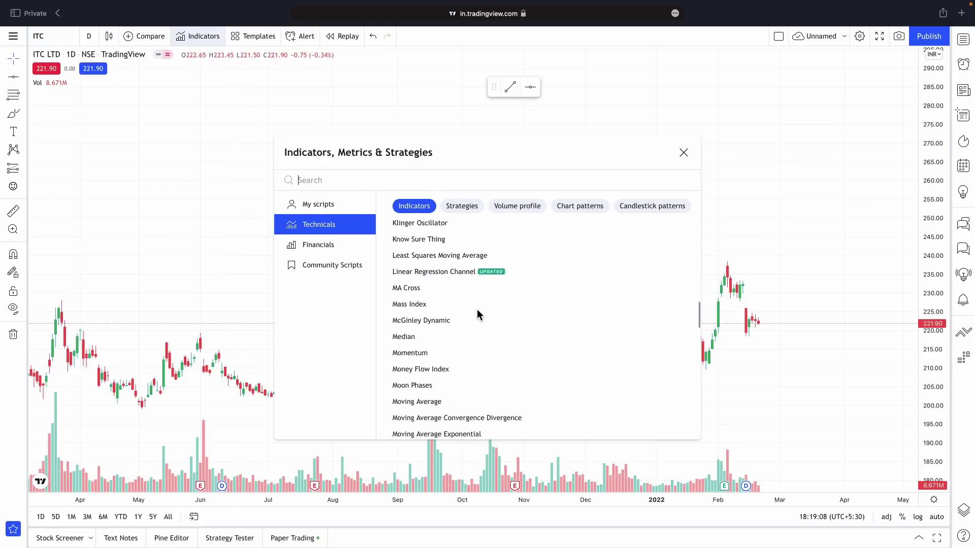
click(683, 153)
Keep the 1-day interval and draw a horizontal support line at about 199.45.
click(89, 37)
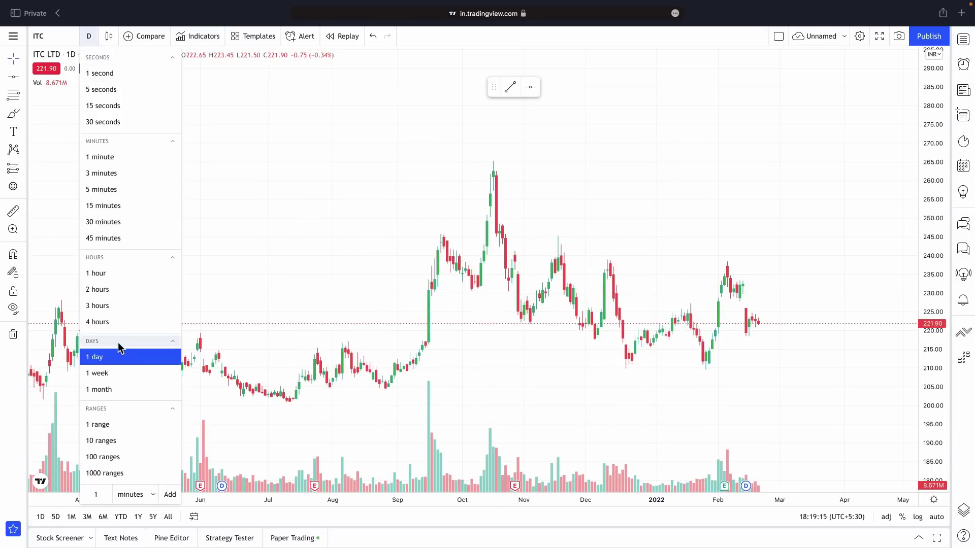
click(317, 207)
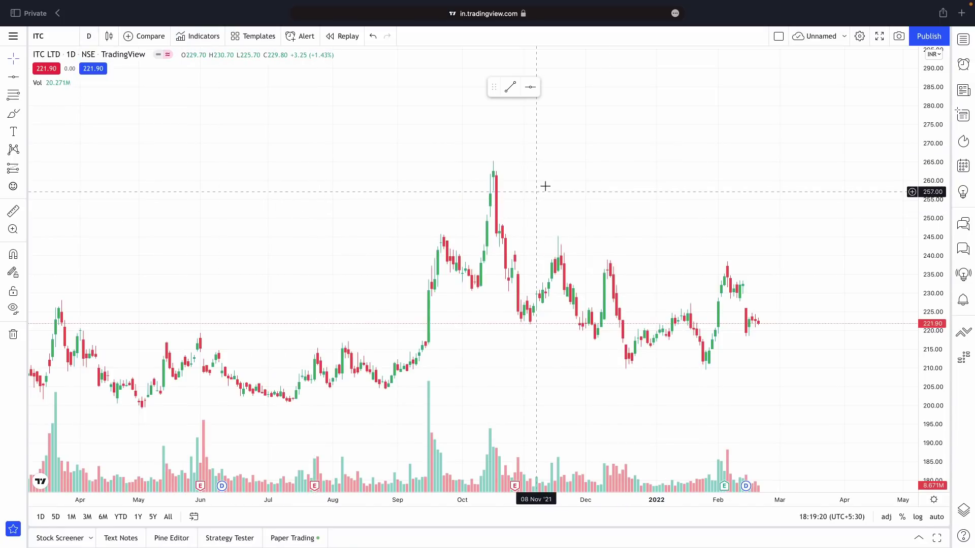
click(14, 77)
click(353, 412)
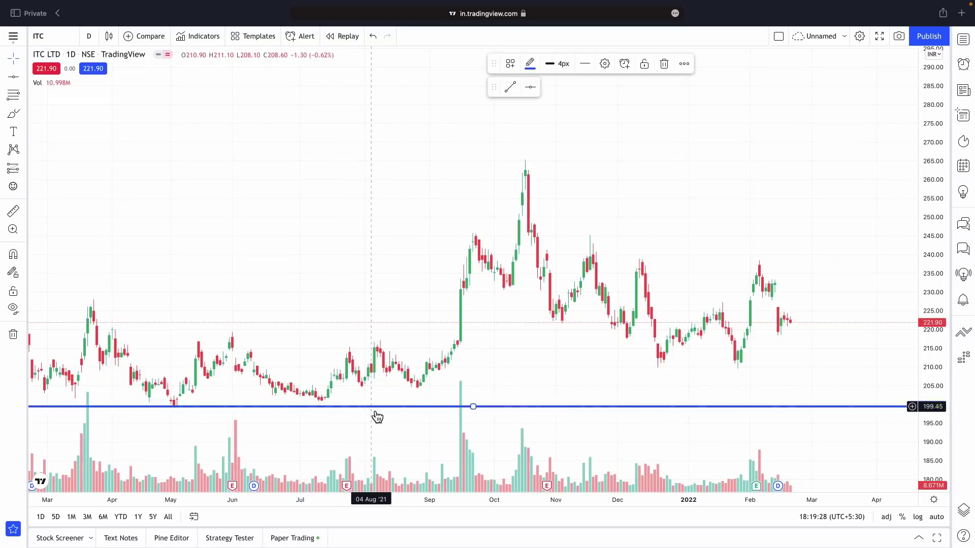